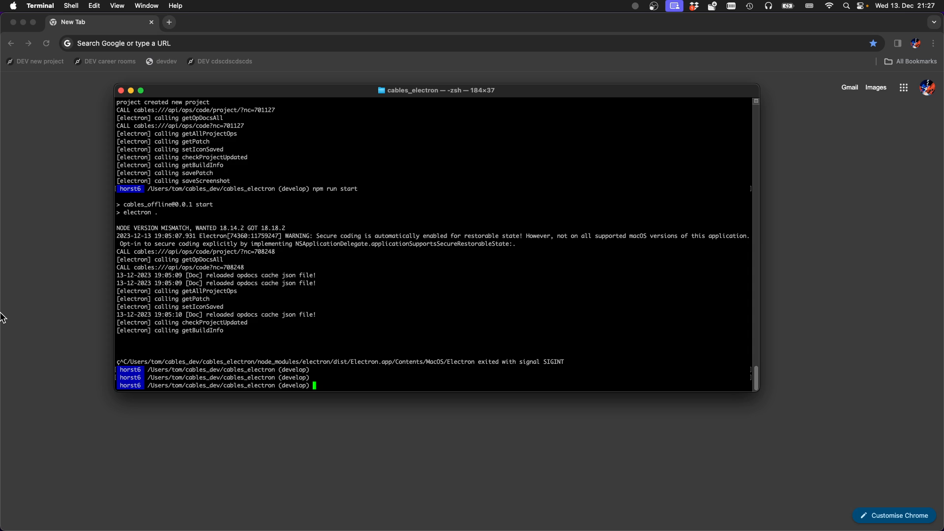
# In the terminal, start the Electron version of cables from the cables_electron folder with "npm run start"
pyautogui.press('super+Tab')
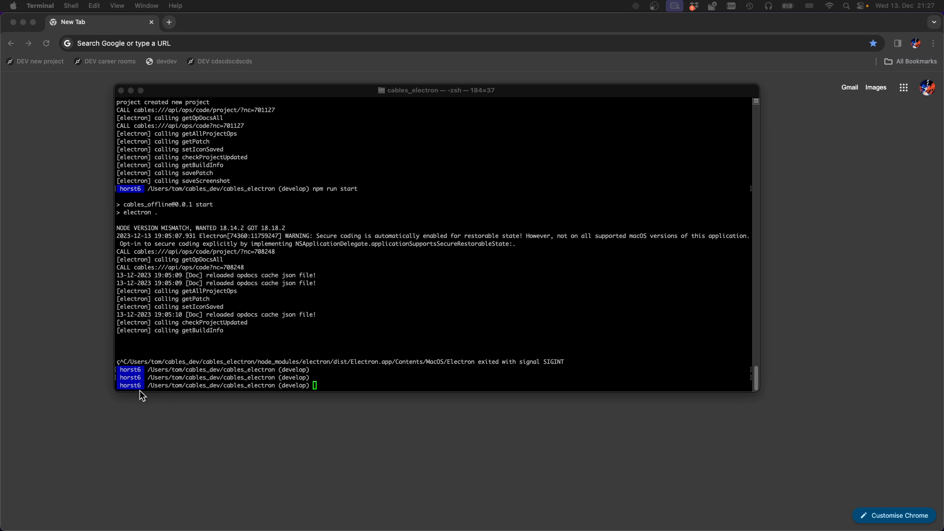
pyautogui.click(253, 325)
pyautogui.press('Return')
pyautogui.press('Return')
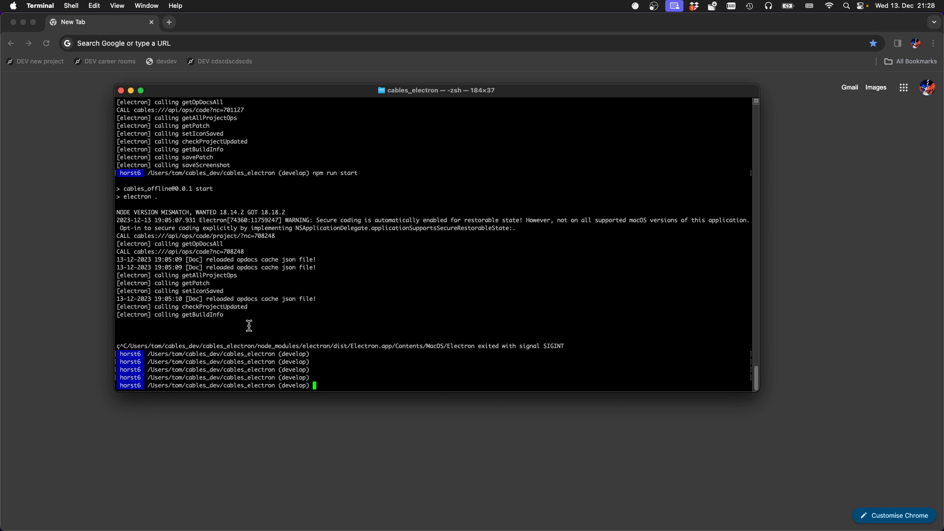
pyautogui.write('npm rt')
pyautogui.press('BackSpace')
pyautogui.write('un start')
pyautogui.press('Return')
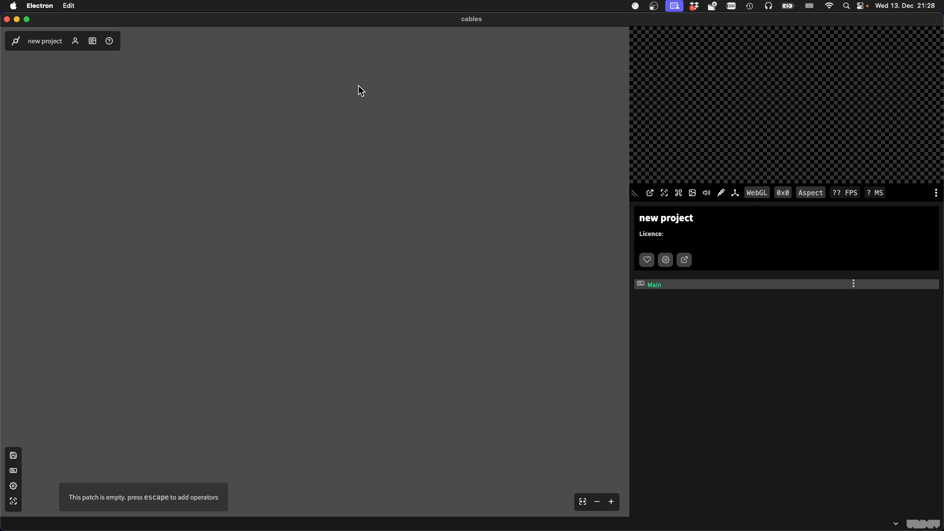
# Shrink the cables window and reposition it so the desktop behind stays partly visible
pyautogui.moveTo(161, 21); pyautogui.dragTo(203, 44)
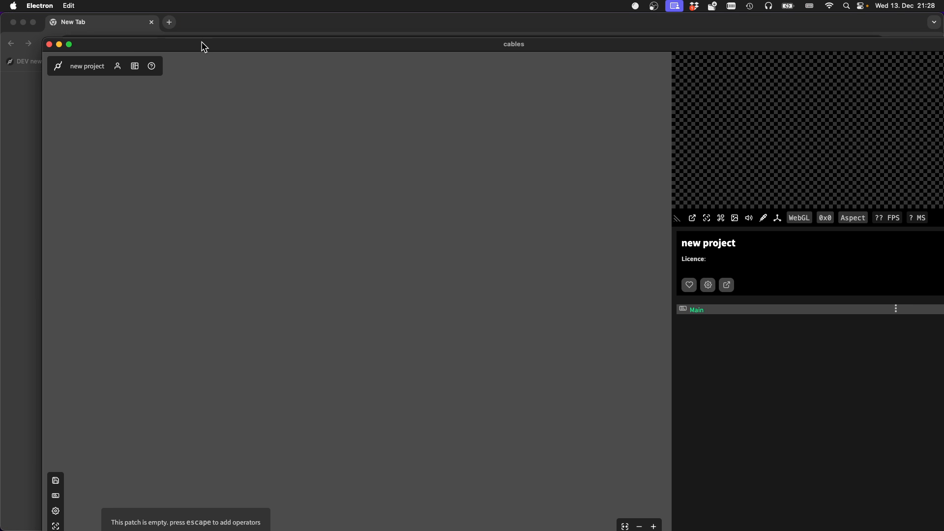
pyautogui.moveTo(44, 40); pyautogui.dragTo(355, 117)
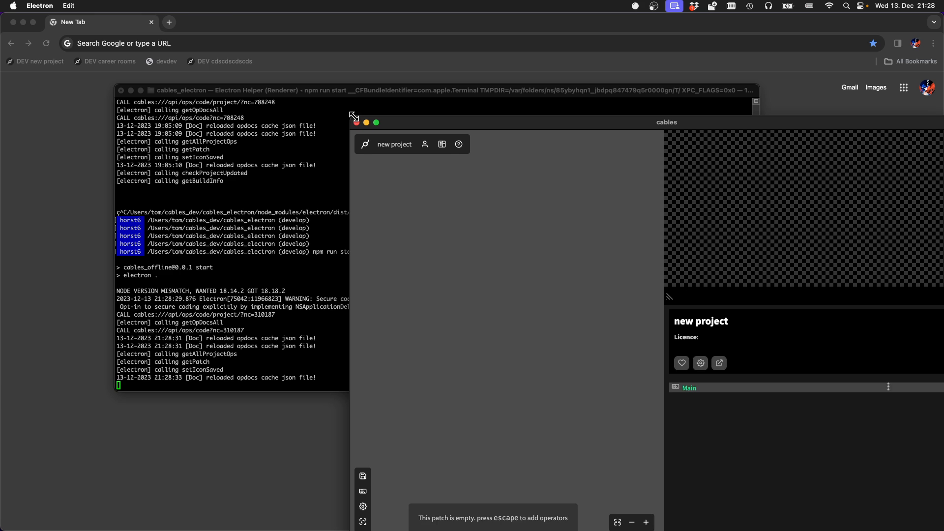
pyautogui.moveTo(464, 123); pyautogui.dragTo(278, 42)
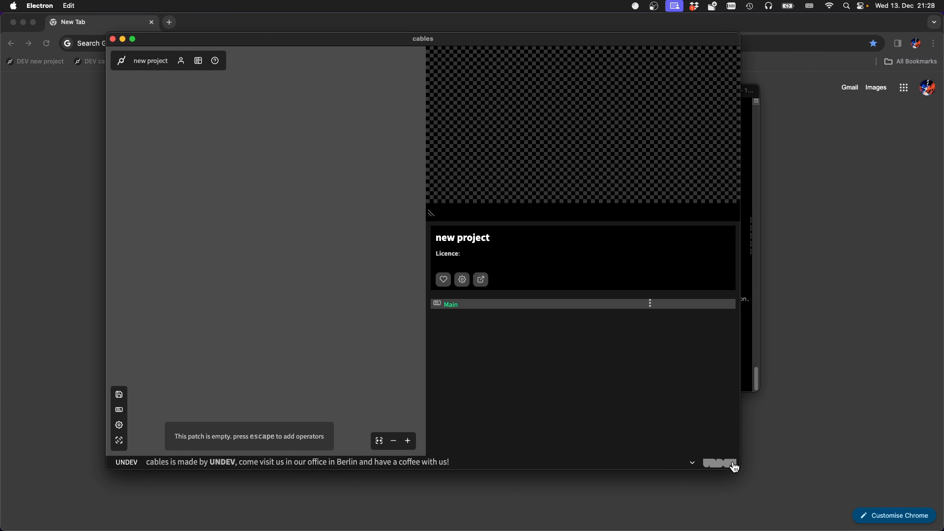
pyautogui.moveTo(737, 466); pyautogui.dragTo(815, 486)
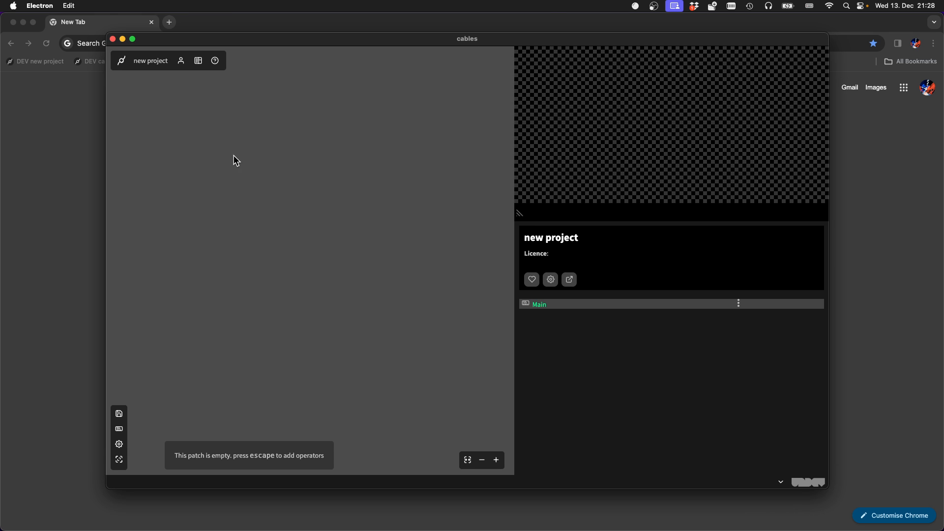
# Reload the empty patch
pyautogui.click(44, 7)
pyautogui.moveTo(13, 6)
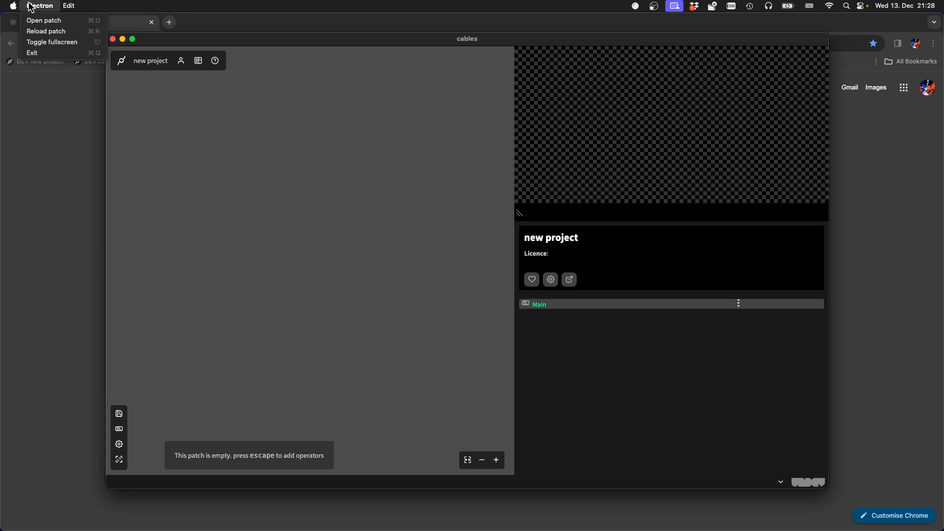
pyautogui.click(56, 33)
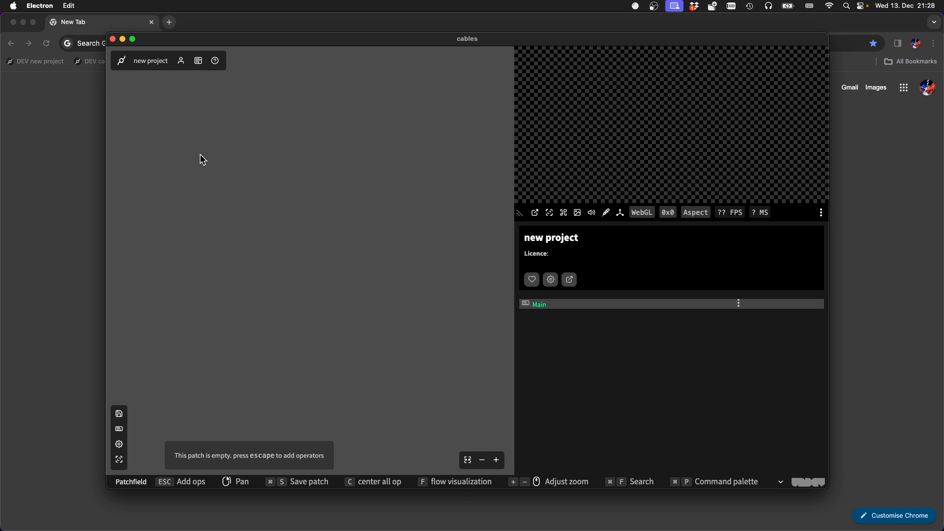
# Add a MainLoop op to the empty patch
pyautogui.press('Escape')
pyautogui.write('main')
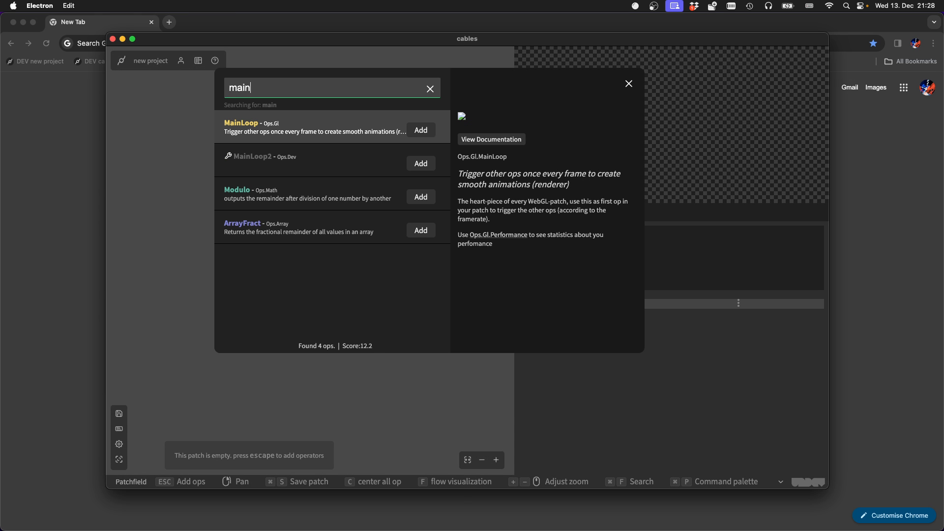
pyautogui.press('Return')
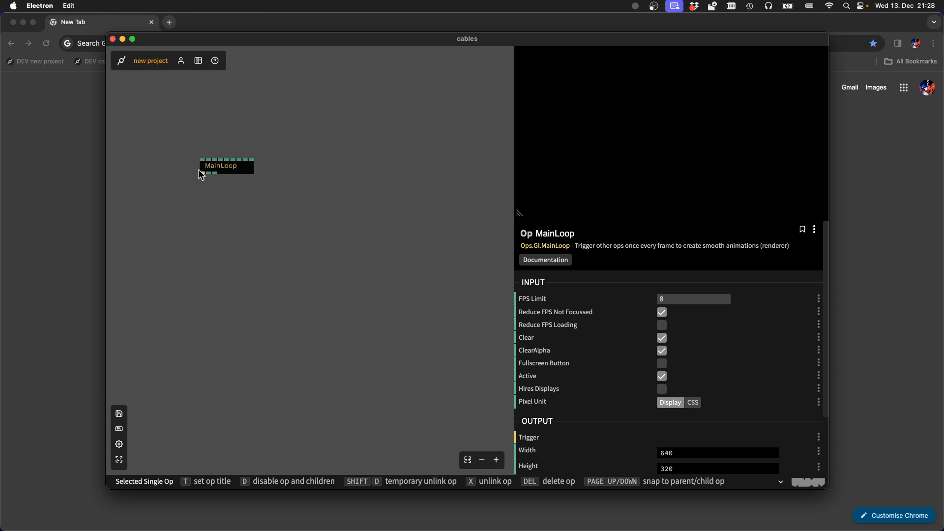
# Link a Transform op to the MainLoop's trigger output and a Cube op to the Transform's trigger output
pyautogui.moveTo(201, 173); pyautogui.dragTo(224, 212)
pyautogui.write('tran')
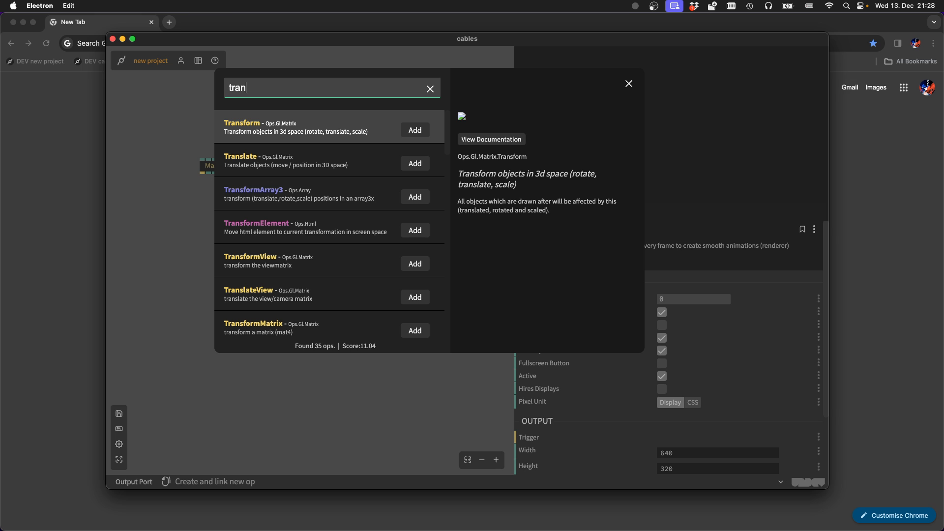
pyautogui.press('Return')
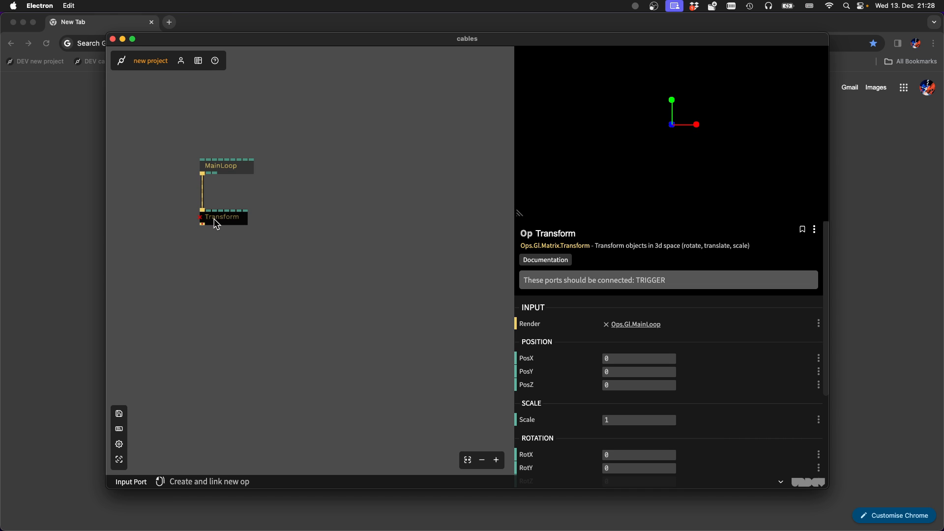
pyautogui.moveTo(203, 225); pyautogui.dragTo(204, 267)
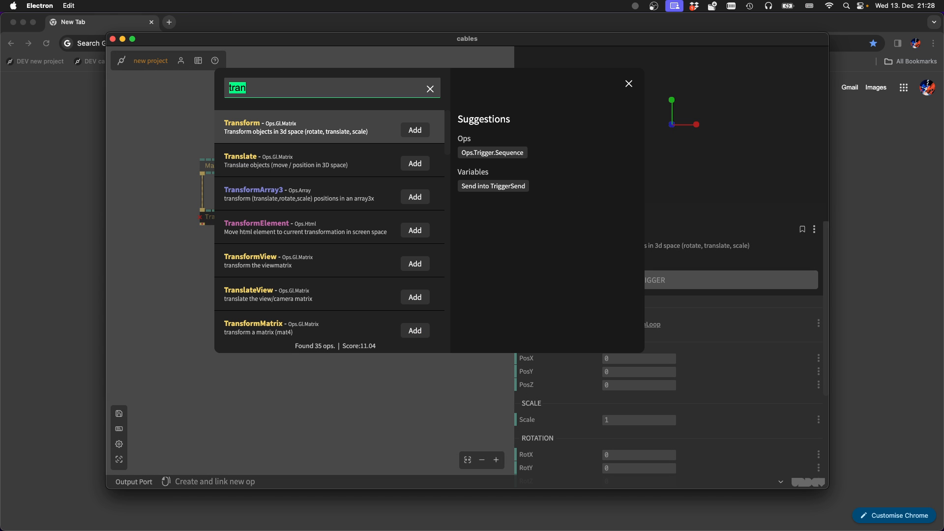
pyautogui.write('cube')
pyautogui.press('Return')
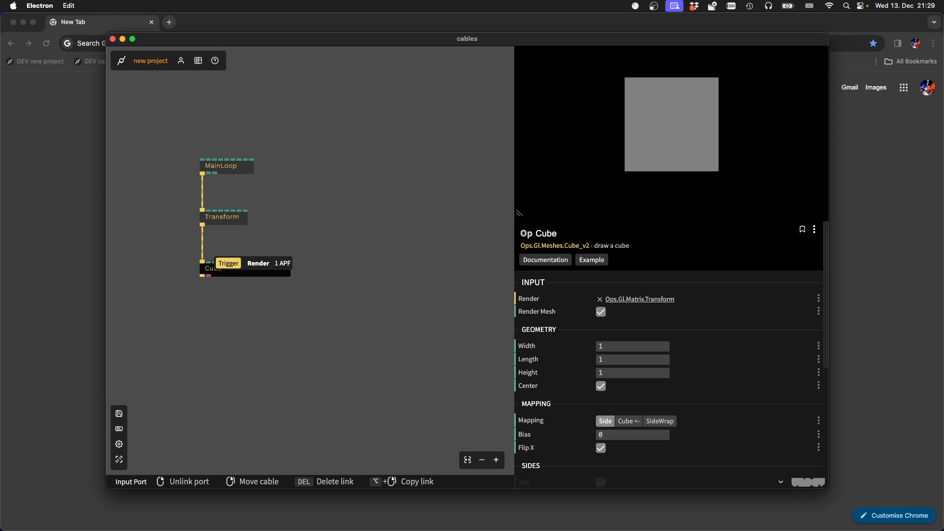
# Save the patch containing the MainLoop, Transform and Cube ops, and reload it
pyautogui.click(232, 220)
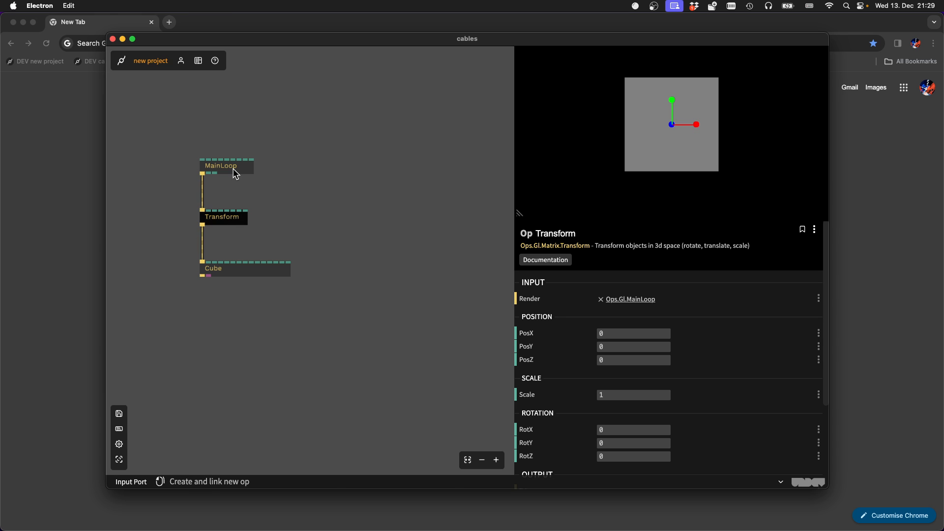
pyautogui.moveTo(236, 169); pyautogui.dragTo(238, 165)
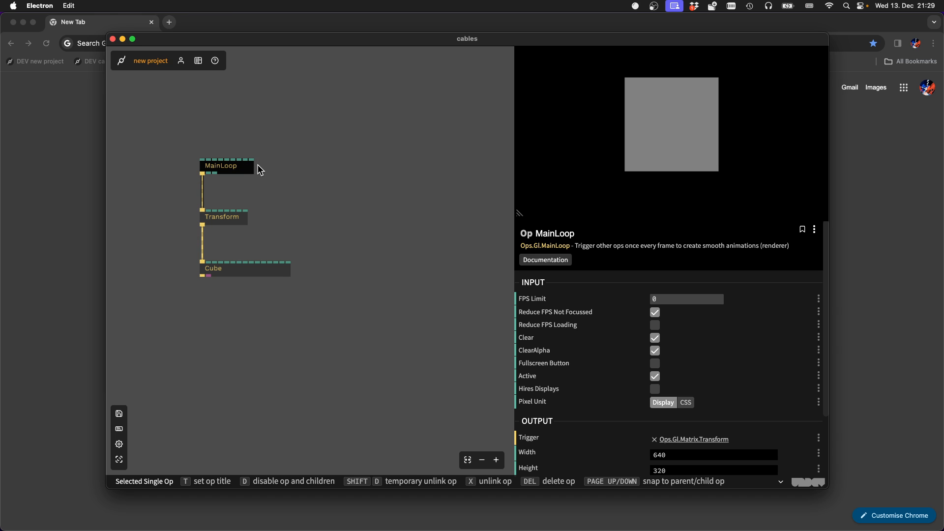
pyautogui.press('super+s')
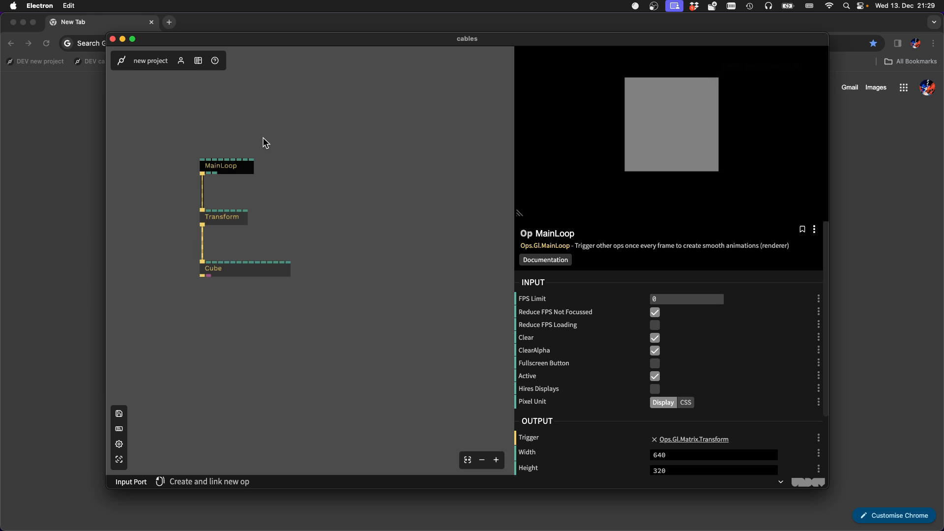
pyautogui.click(41, 6)
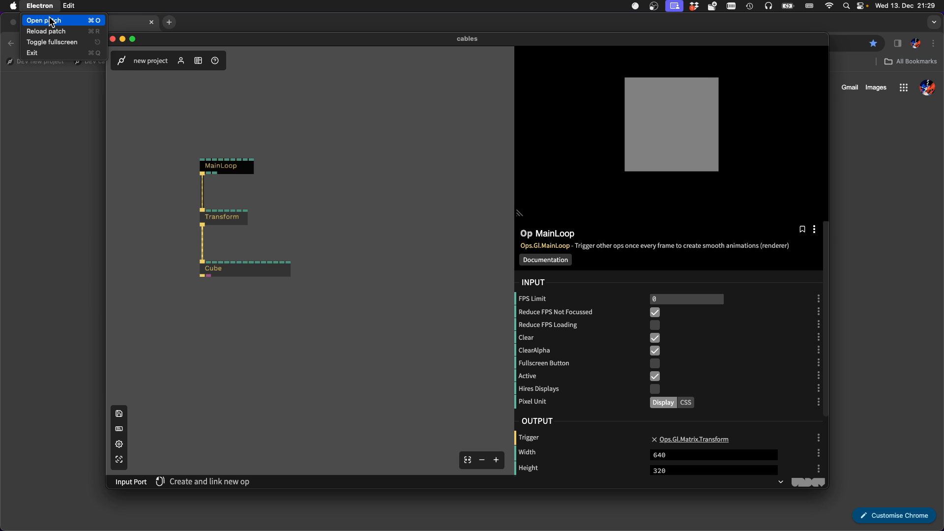
pyautogui.click(55, 31)
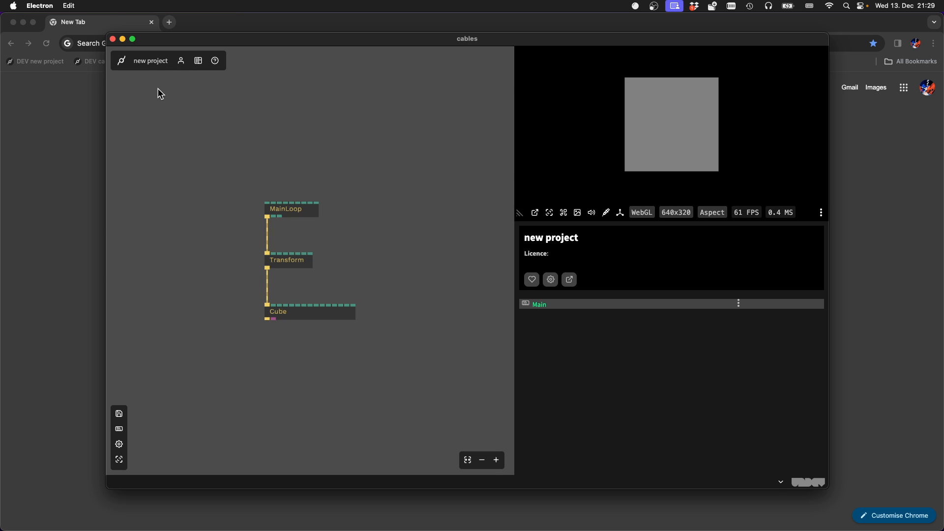
# Quit cables, relaunch it from the terminal with "npm run start", and shrink its window from the upper-left corner
pyautogui.press('super+q')
pyautogui.press('Up')
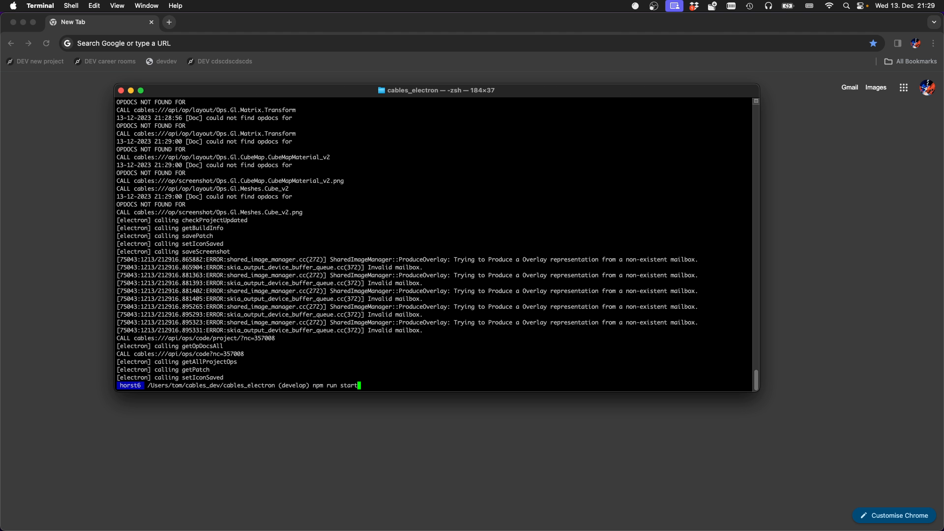
pyautogui.press('Return')
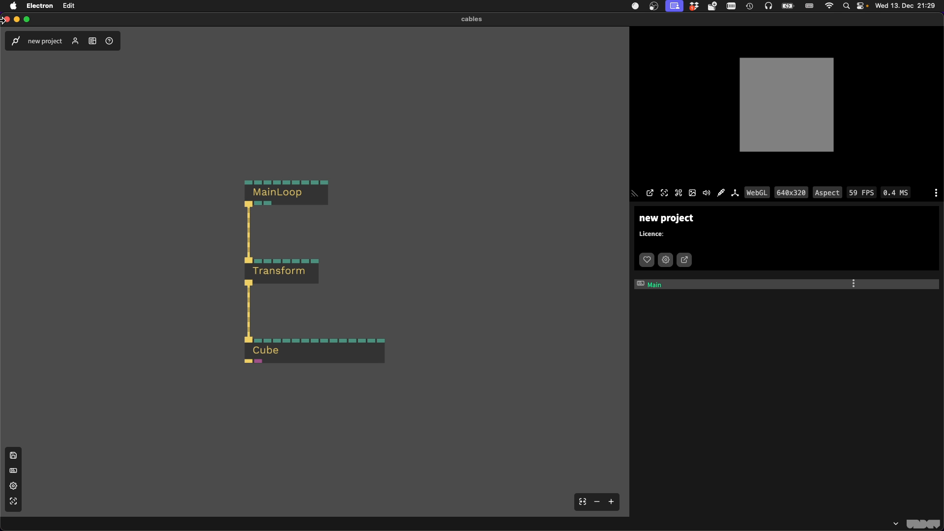
pyautogui.moveTo(2, 13); pyautogui.dragTo(81, 32)
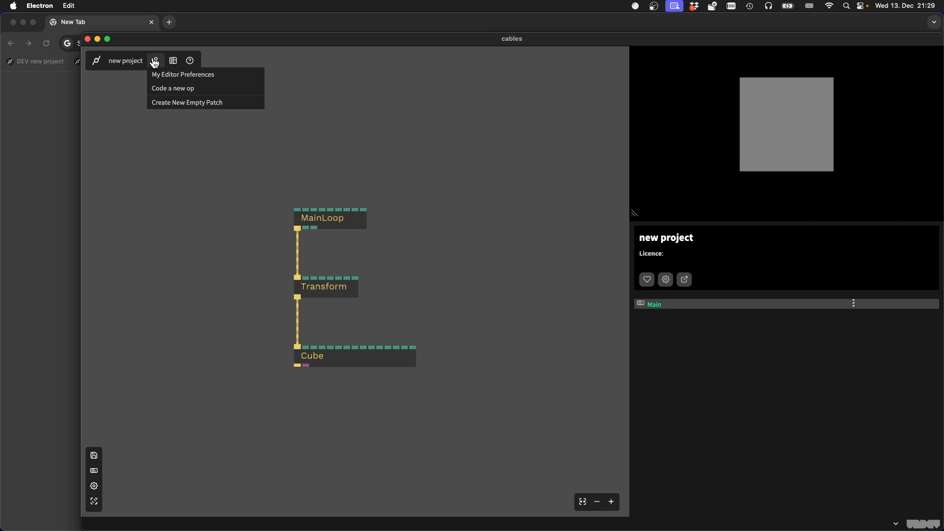
# Create a new empty patch named "new project", and make the cables window smaller and reposition it
pyautogui.moveTo(169, 63)
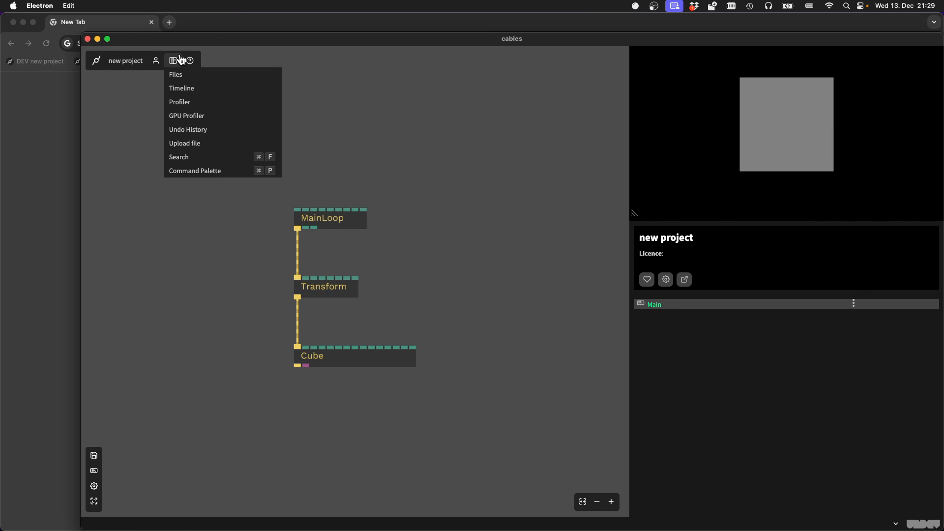
pyautogui.click(172, 102)
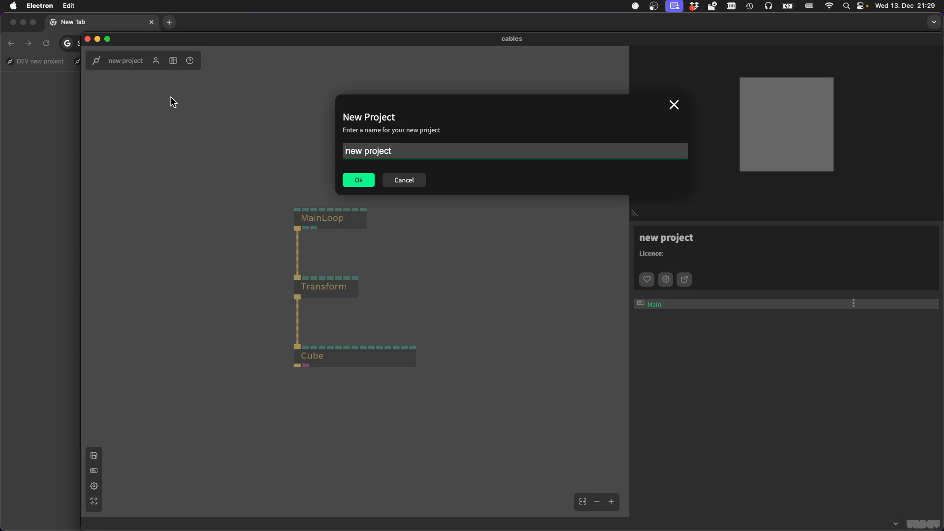
pyautogui.click(355, 178)
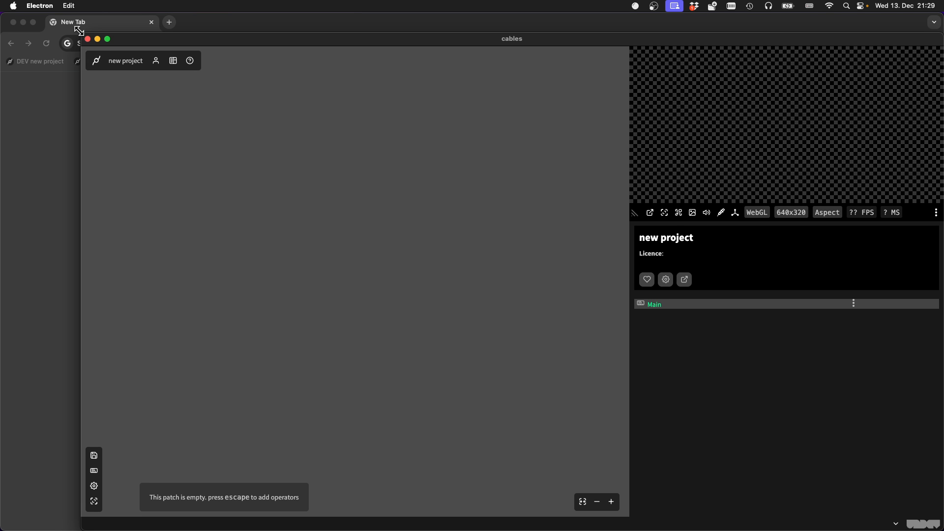
pyautogui.moveTo(78, 30); pyautogui.dragTo(140, 58)
pyautogui.moveTo(290, 64); pyautogui.dragTo(221, 46)
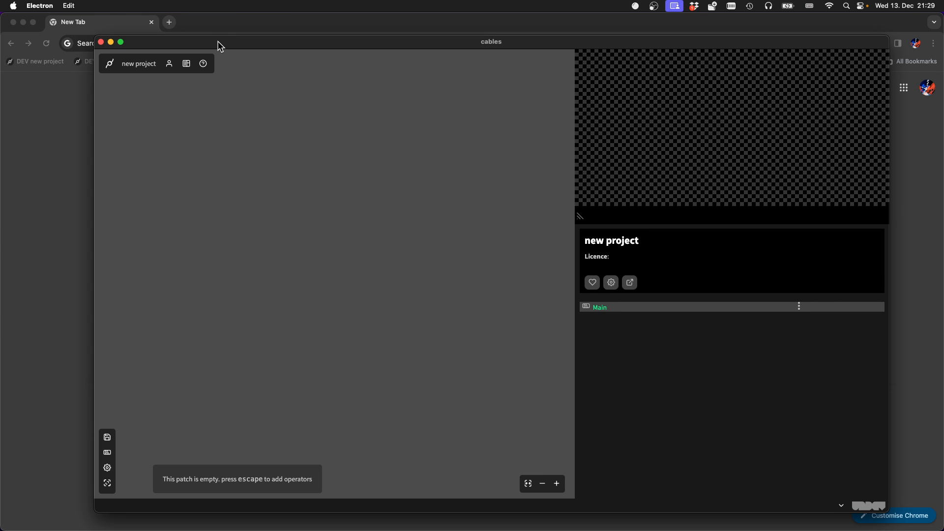
# Begin opening a patch from disk and browse to the Downloads folder, checking inside its _230823_glb+maps_minirooms_v3 subfolder
pyautogui.click(56, 5)
pyautogui.click(46, 17)
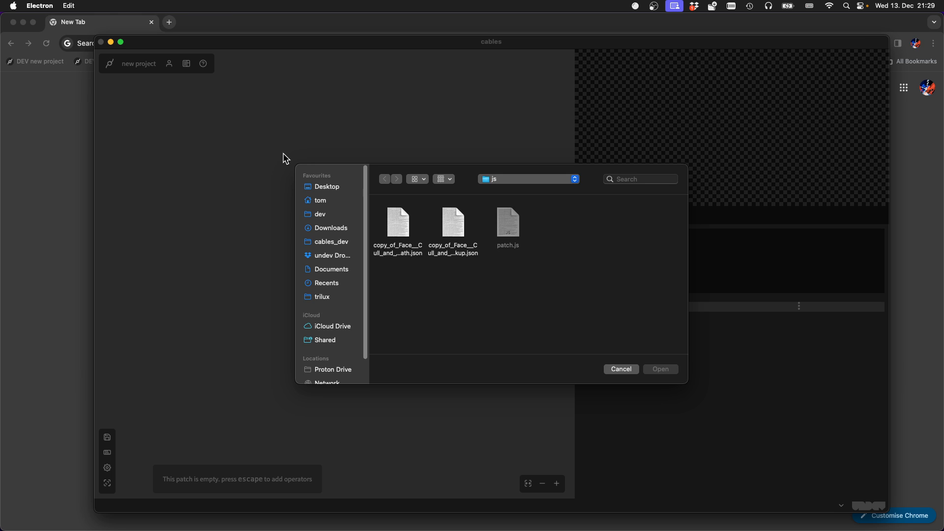
pyautogui.click(452, 231)
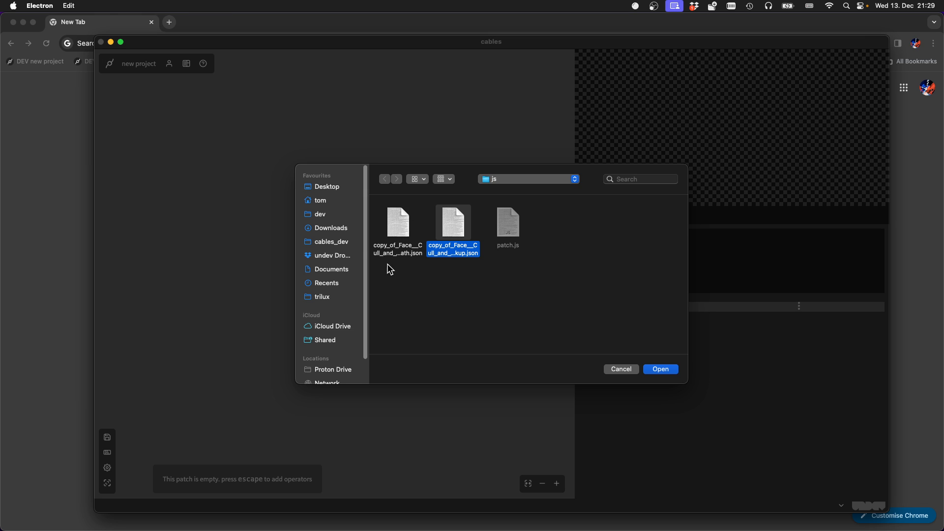
pyautogui.click(342, 229)
pyautogui.click(393, 222)
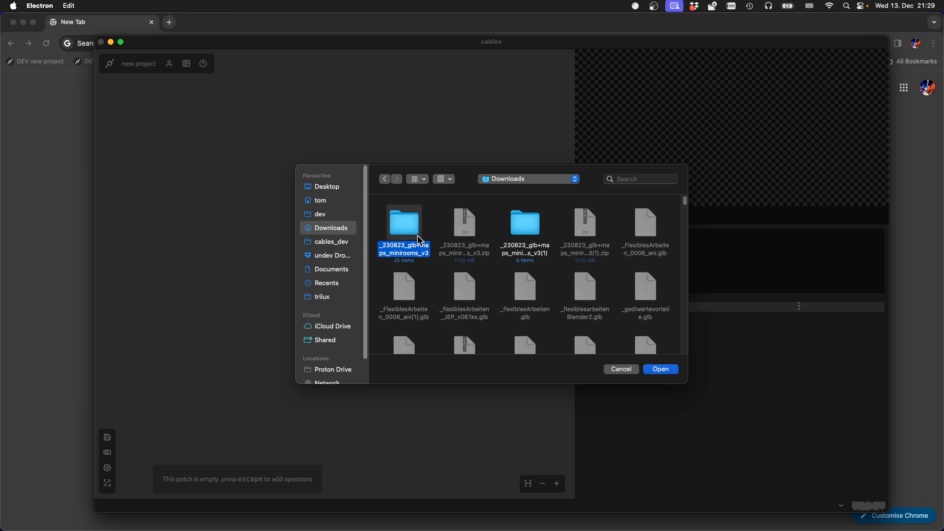
pyautogui.doubleClick(404, 229)
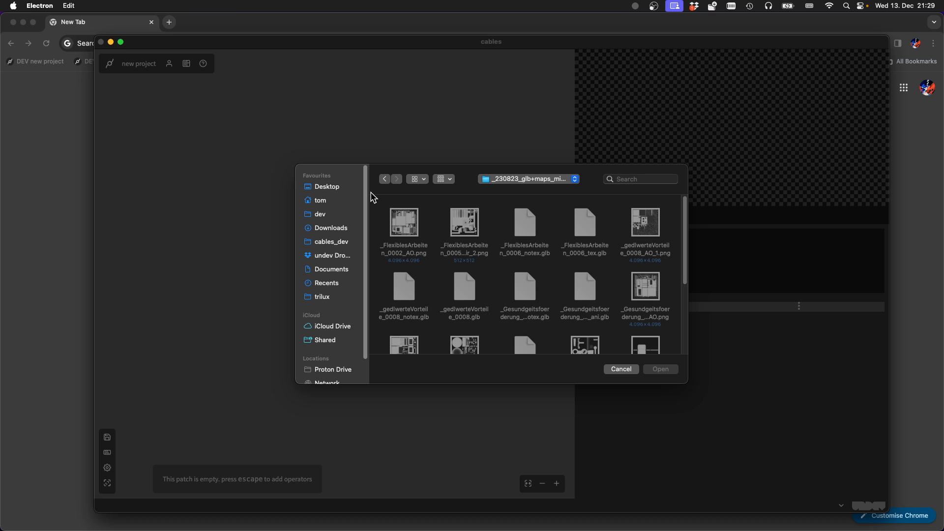
pyautogui.click(385, 179)
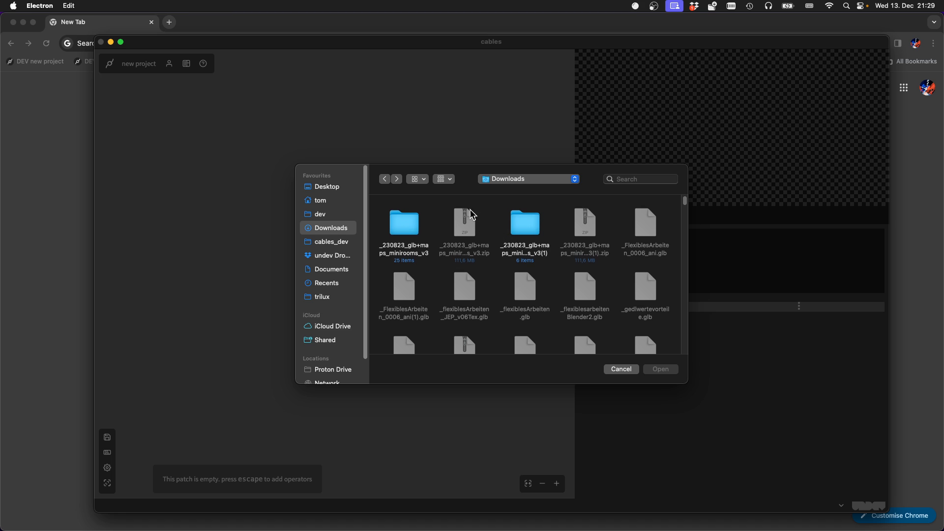
# Show the Downloads folder's files as a list in the file chooser
pyautogui.click(443, 182)
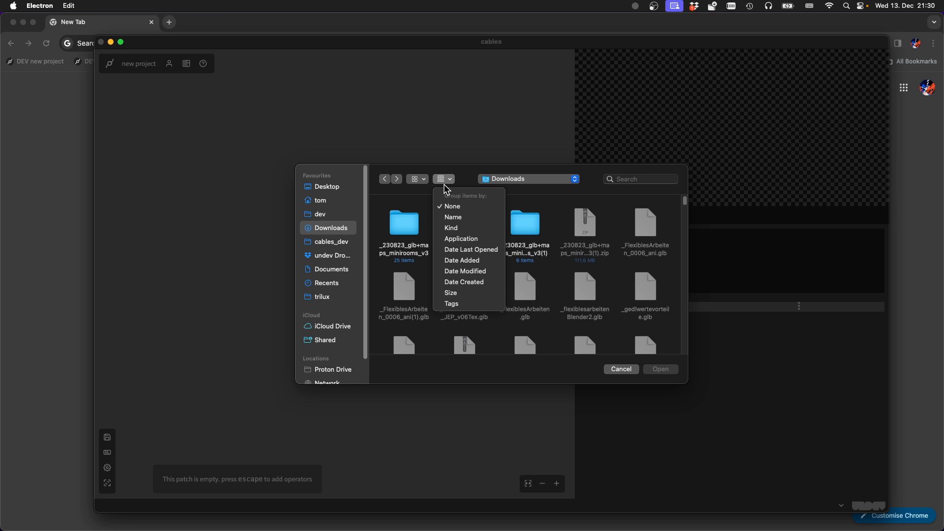
pyautogui.click(423, 181)
pyautogui.click(418, 182)
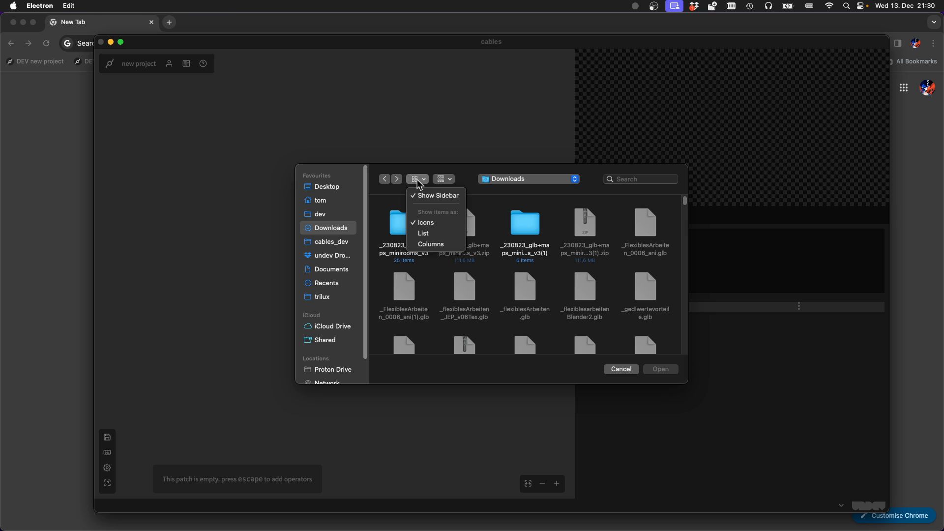
pyautogui.click(423, 233)
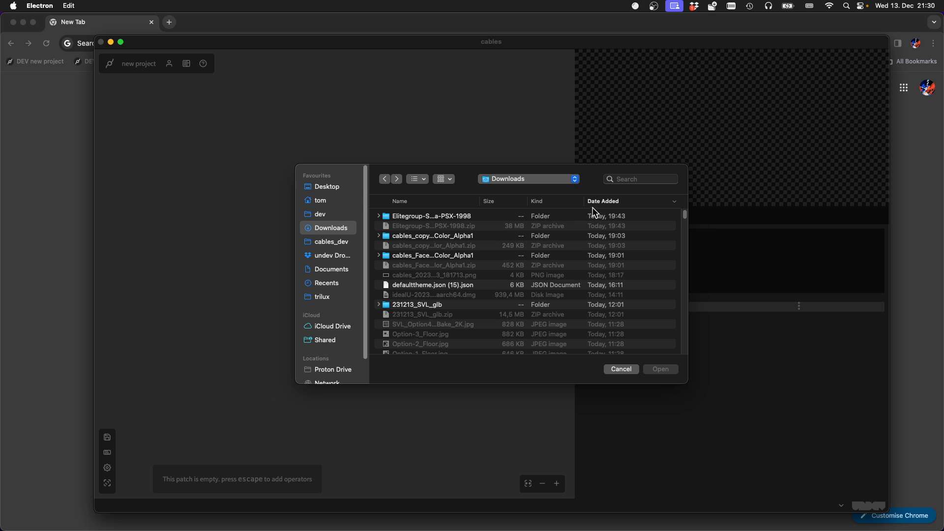
# Check the contents of the cables_Face…Color_Alpha1 folder in Downloads, and return to the Downloads folder
pyautogui.click(604, 203)
pyautogui.click(606, 203)
pyautogui.doubleClick(456, 255)
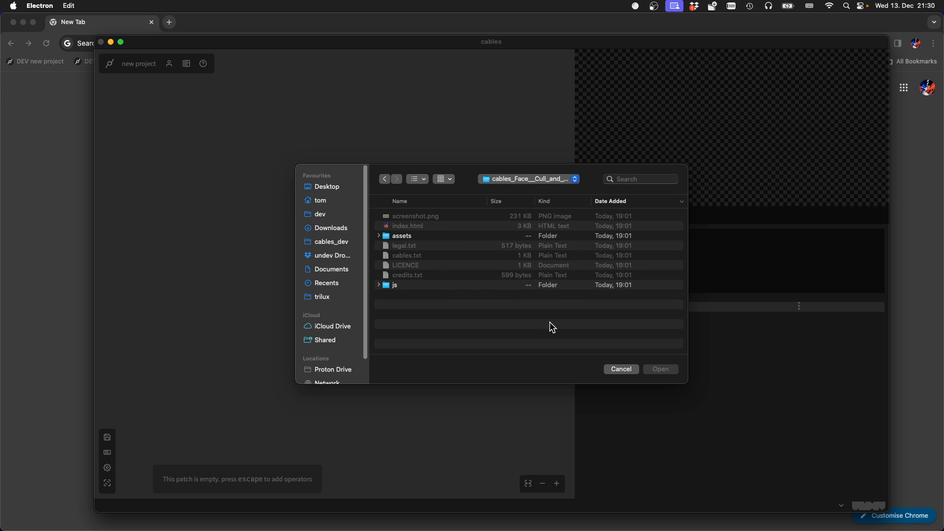
pyautogui.click(384, 179)
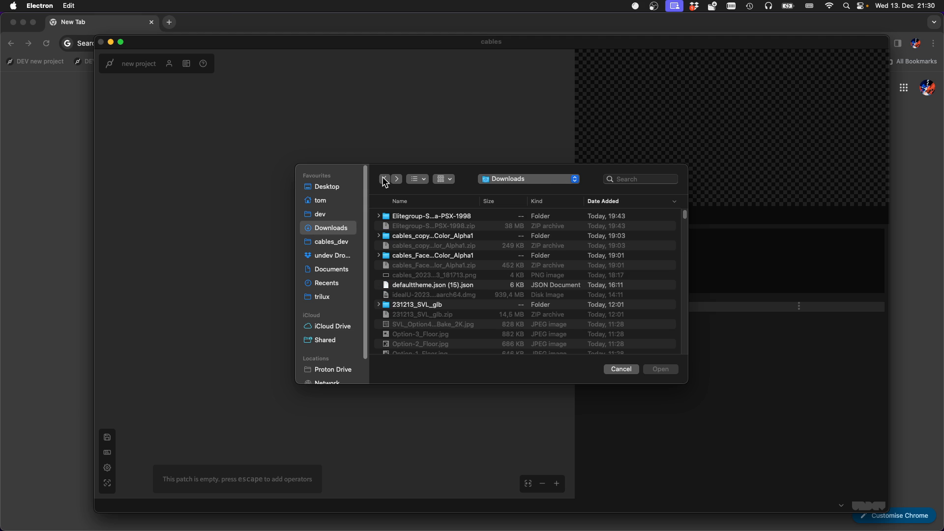
# Open the copy_of_Face…1_backup.json patch from the js subfolder of the cables_copy…Color_Alpha1 folder
pyautogui.doubleClick(431, 240)
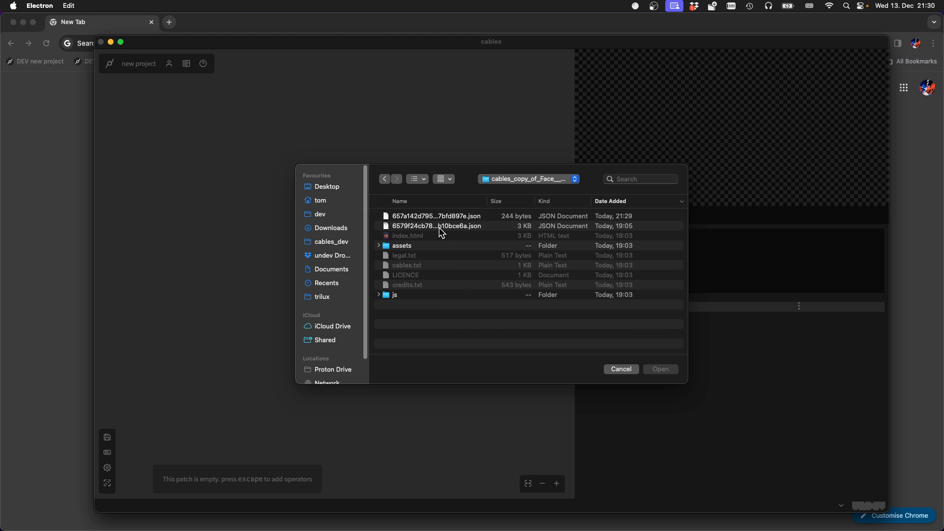
pyautogui.click(404, 296)
pyautogui.doubleClick(404, 296)
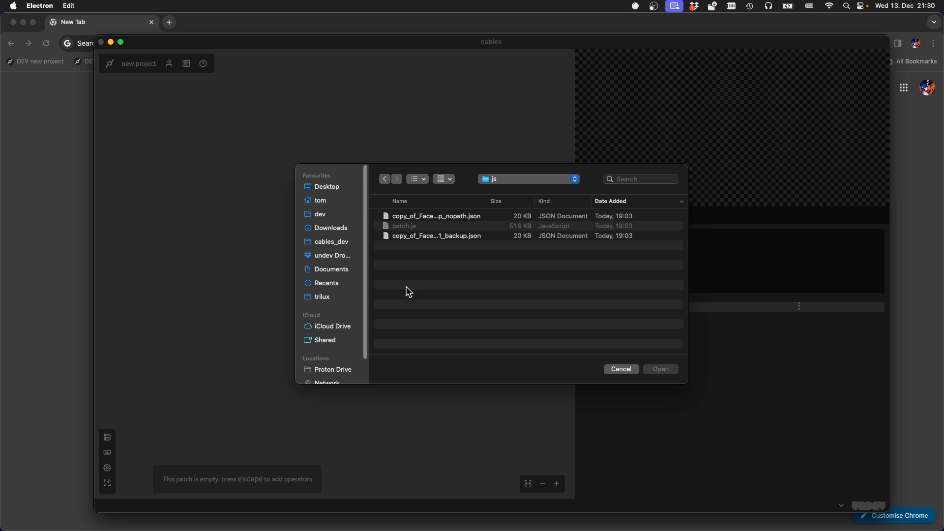
pyautogui.click(466, 237)
pyautogui.click(659, 369)
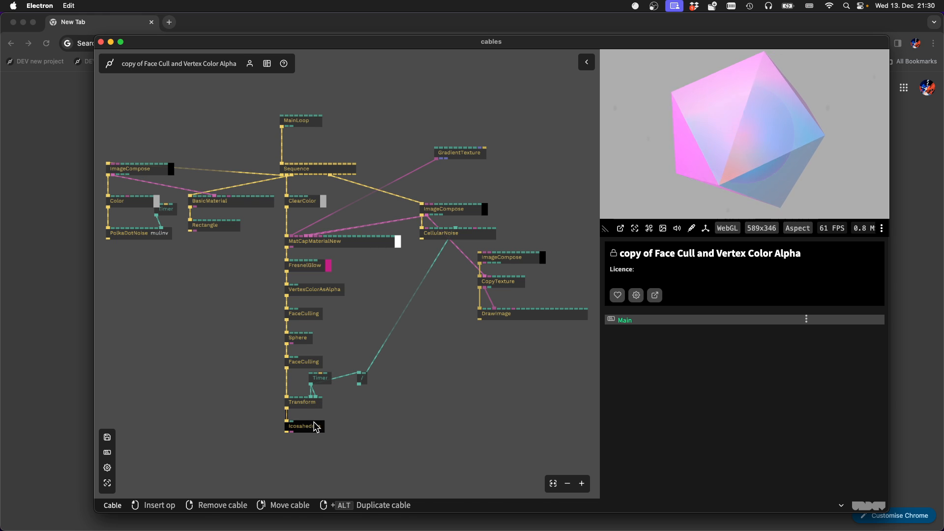
# Spread out the Icosahedron, Transform, lower FaceCulling and Sphere ops on the patch field, and save the patch
pyautogui.moveTo(317, 428); pyautogui.dragTo(392, 444)
pyautogui.moveTo(305, 407); pyautogui.dragTo(257, 415)
pyautogui.moveTo(287, 365)
pyautogui.mouseDown()
pyautogui.moveTo(243, 370)
pyautogui.moveTo(252, 362)
pyautogui.mouseUp()
pyautogui.moveTo(300, 339); pyautogui.dragTo(352, 339)
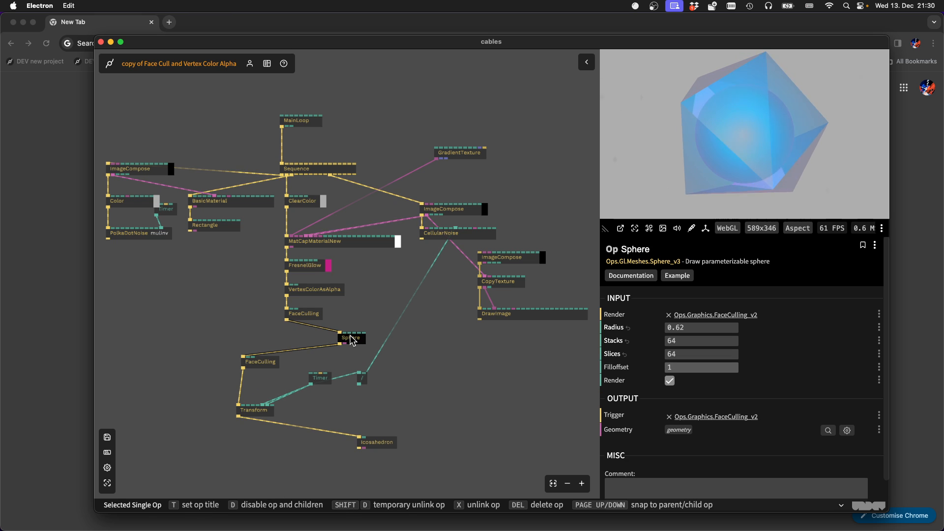
pyautogui.press('super+s')
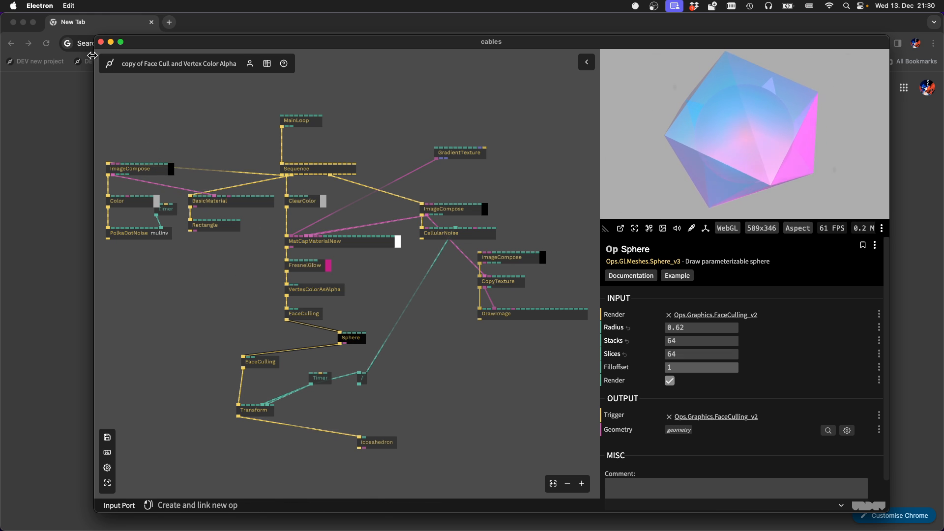
# Quit cables and relaunch it by repeating the last terminal command, with its window made smaller and repositioned
pyautogui.click(101, 42)
pyautogui.hotkey('ctrl', 'c')
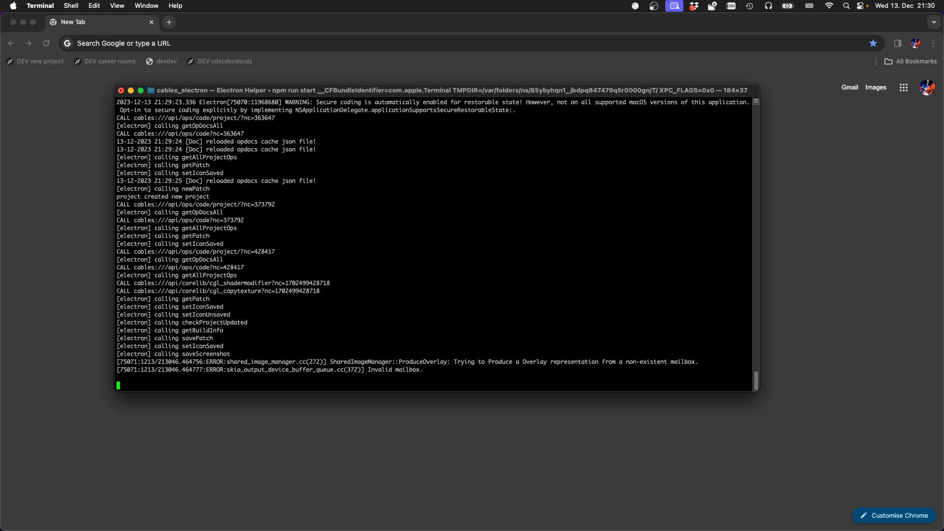
pyautogui.press('Up')
pyautogui.press('Return')
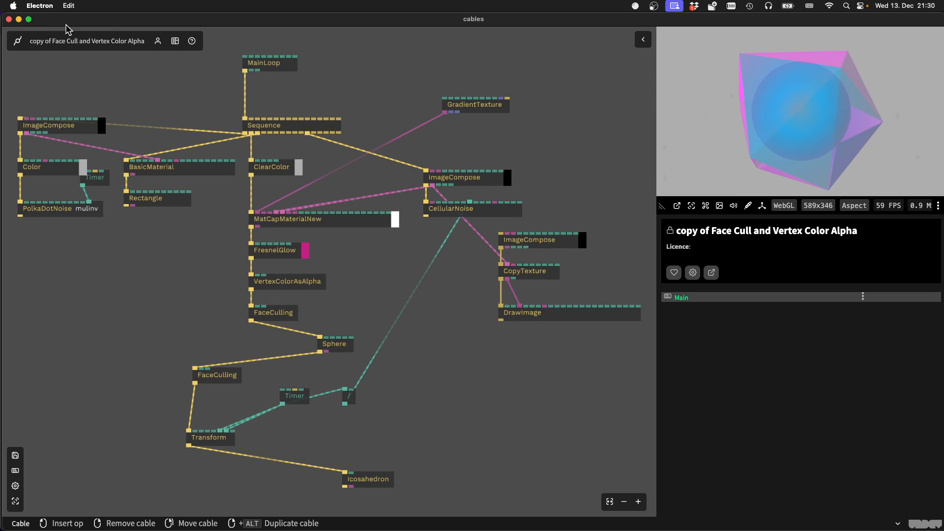
pyautogui.moveTo(4, 13); pyautogui.dragTo(110, 13)
pyautogui.moveTo(300, 19); pyautogui.dragTo(275, 26)
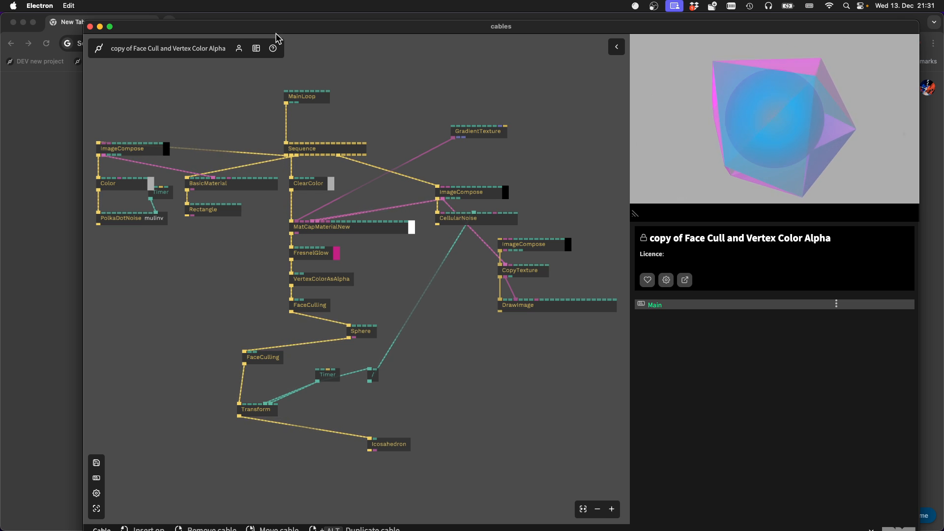
# Add a Texture op to the patch by searching the op list for "texture"
pyautogui.press('Escape')
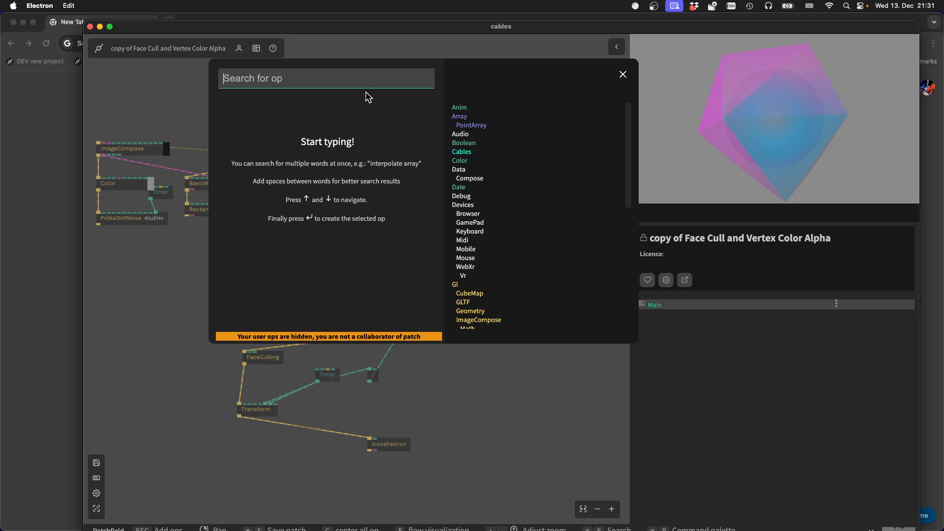
pyautogui.write('text')
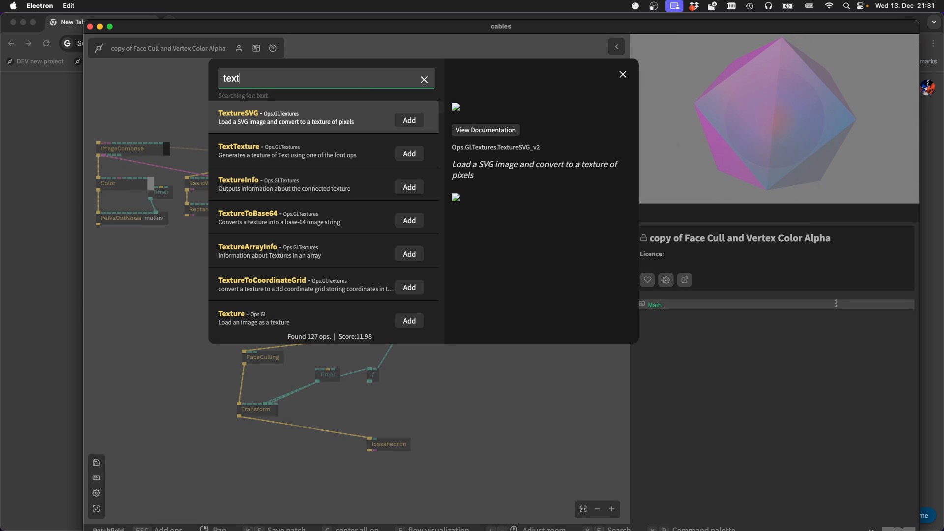
pyautogui.write('ur')
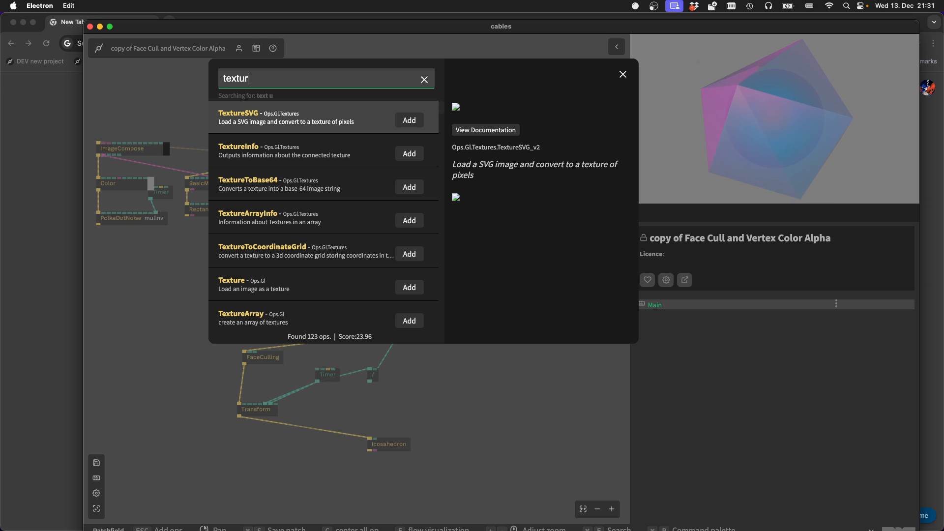
pyautogui.write('e')
pyautogui.press('Return')
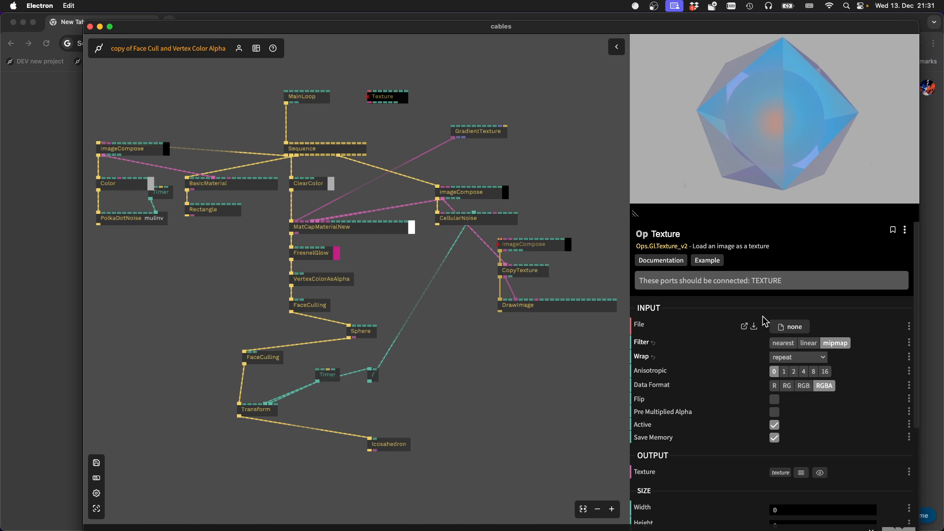
# Check the patch files offered for the Texture op's File input, and shift the op slightly down and right
pyautogui.click(790, 327)
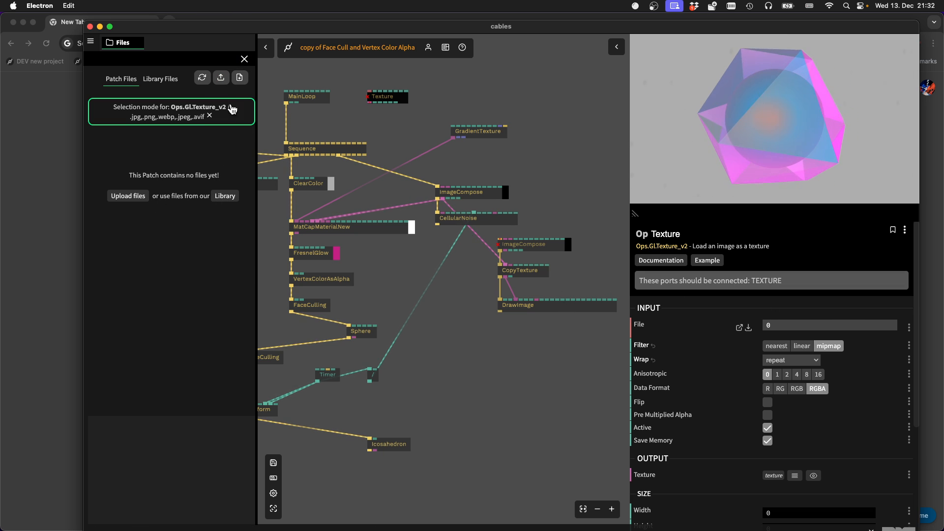
pyautogui.click(247, 61)
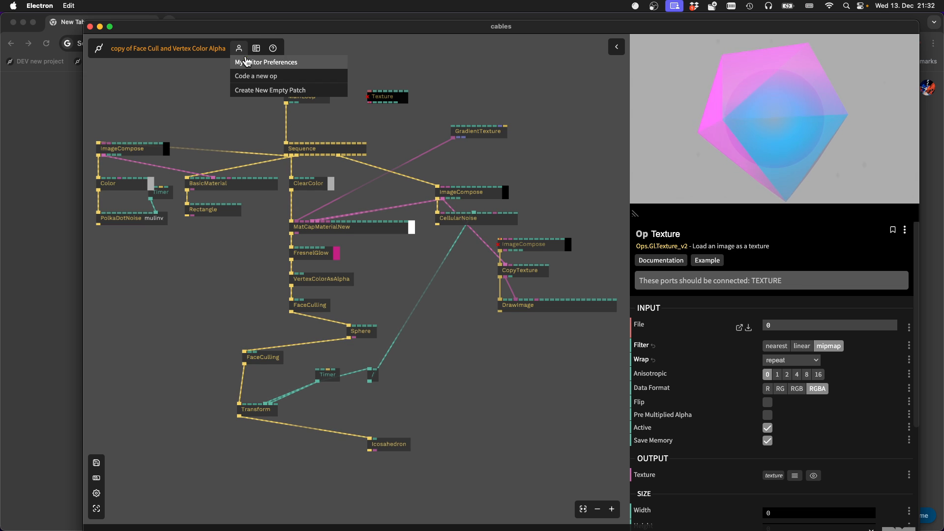
pyautogui.click(387, 100)
pyautogui.moveTo(387, 100); pyautogui.dragTo(392, 108)
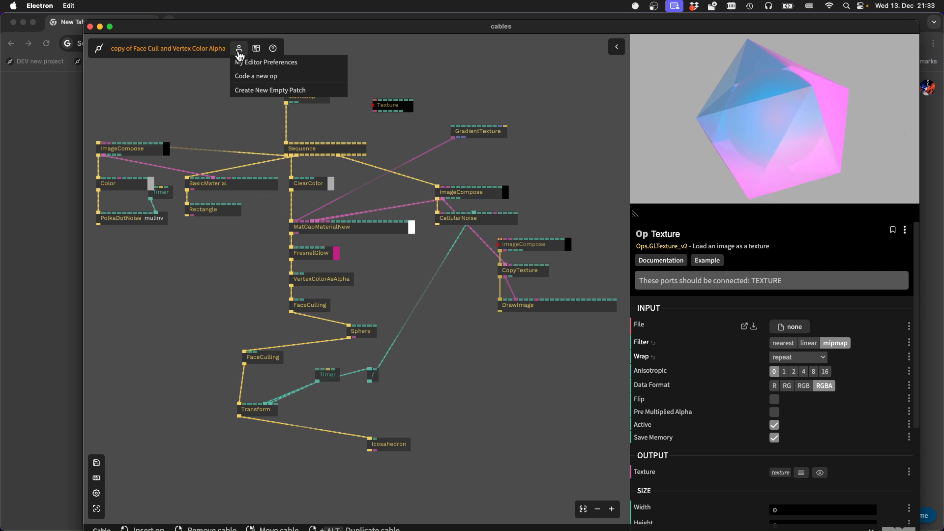
# Try to export the patch, and save its pending changes
pyautogui.moveTo(172, 58)
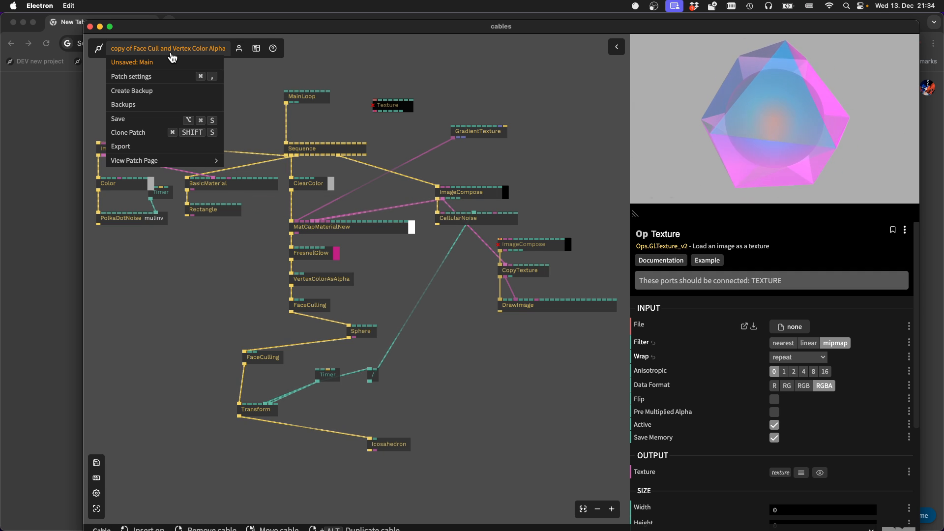
pyautogui.click(162, 146)
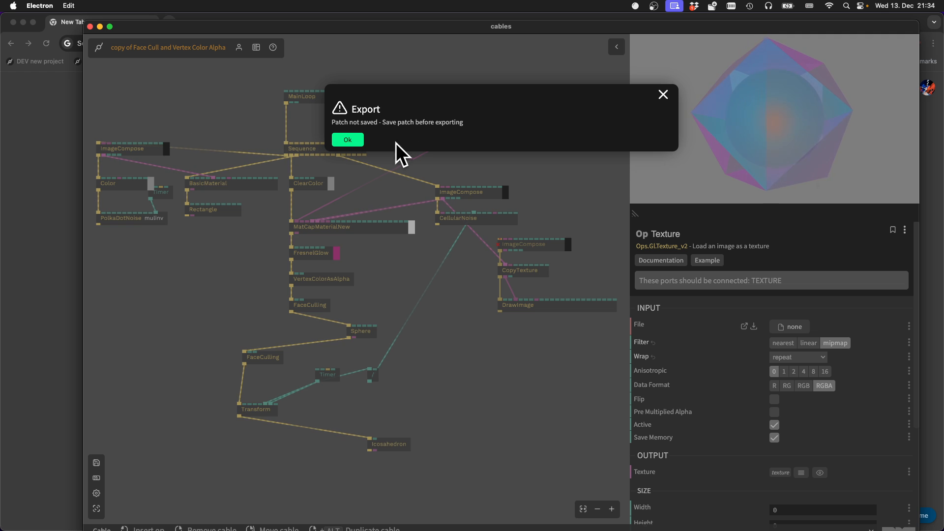
pyautogui.click(661, 98)
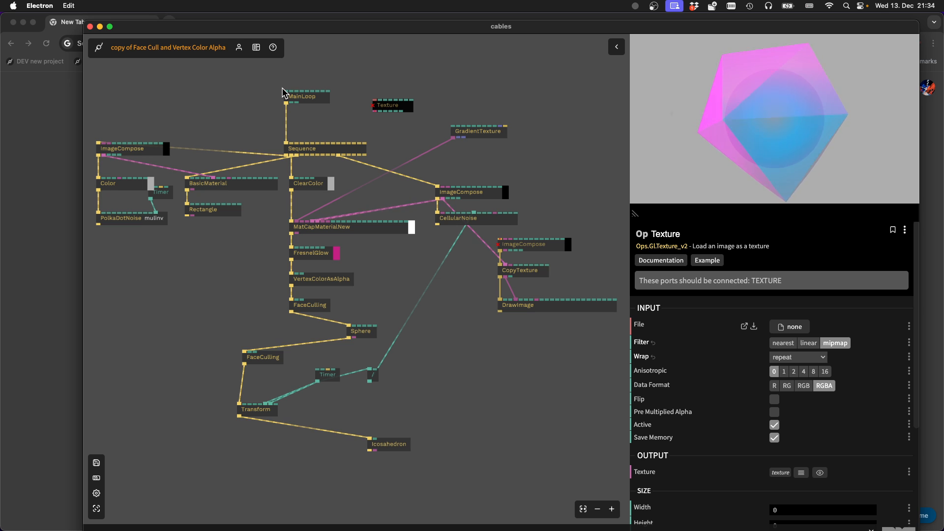
pyautogui.press('super+s')
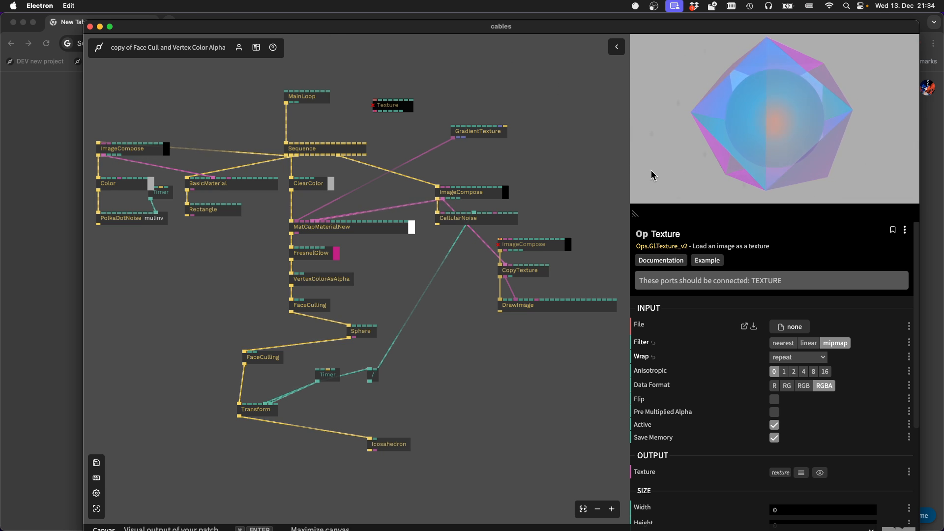
# View the patch's rendering with the canvas maximized, and return to the patch editor
pyautogui.moveTo(670, 157)
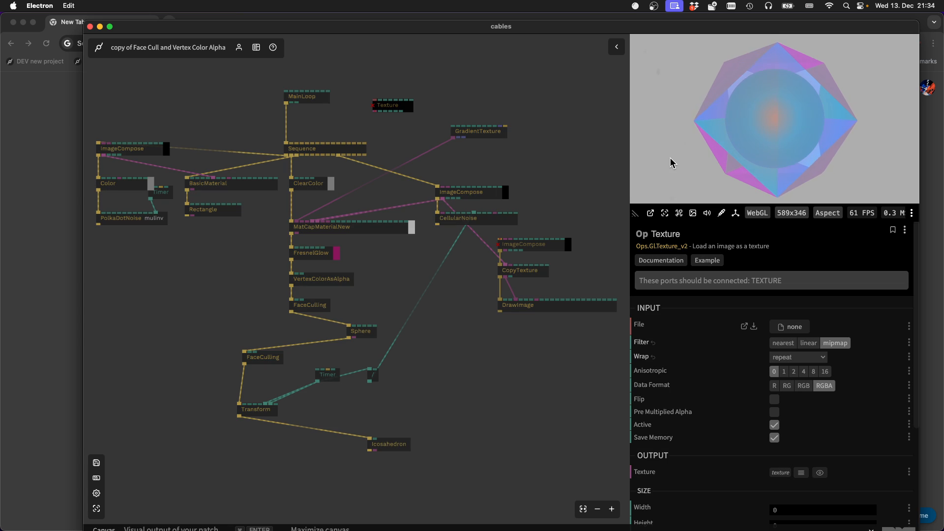
pyautogui.click(663, 215)
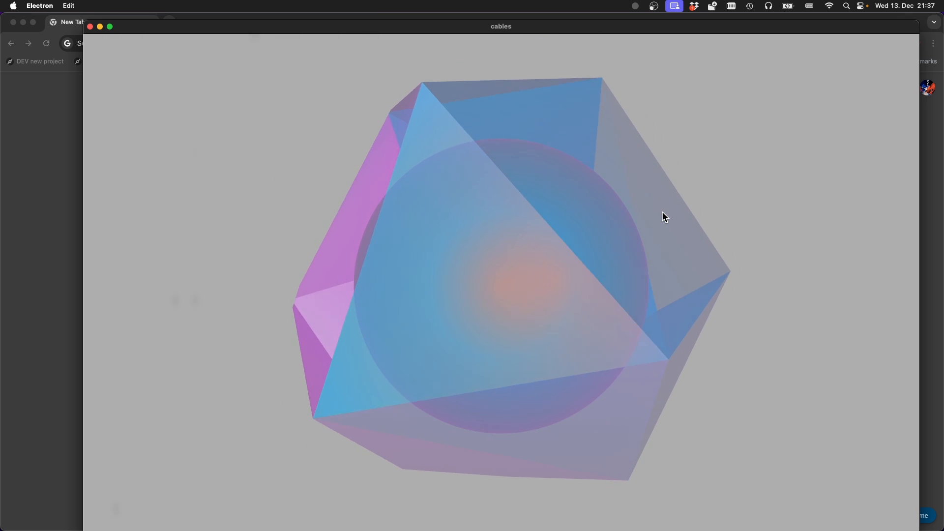
pyautogui.click(664, 217)
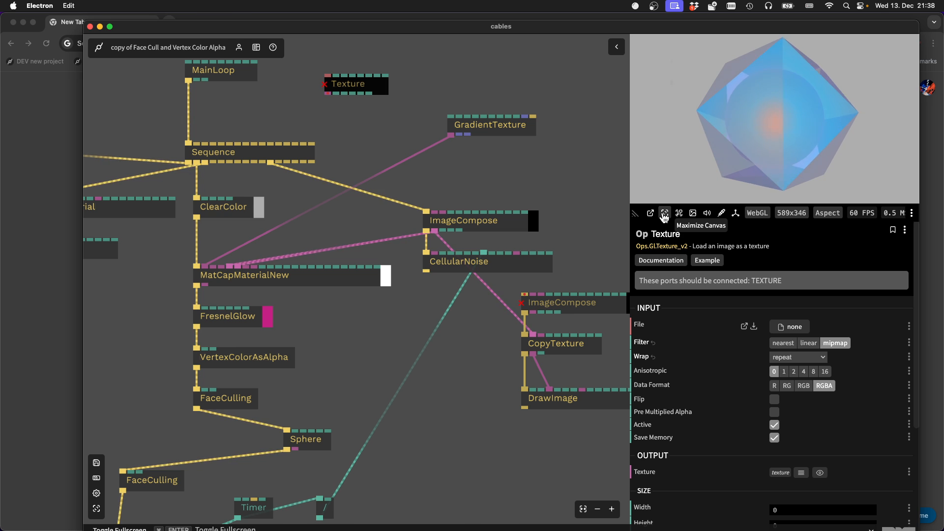
# Open the CellularNoise op's code in the editor twice, closing it each time
pyautogui.doubleClick(533, 265)
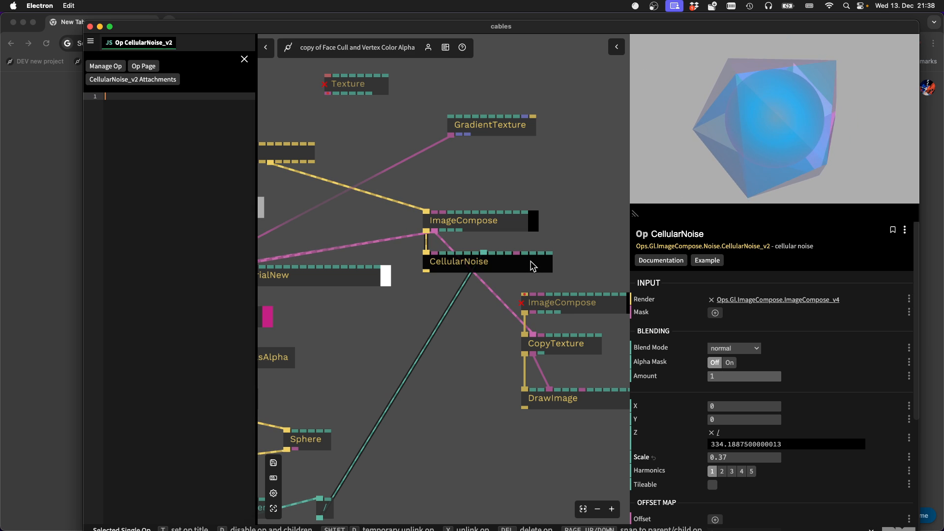
pyautogui.click(244, 59)
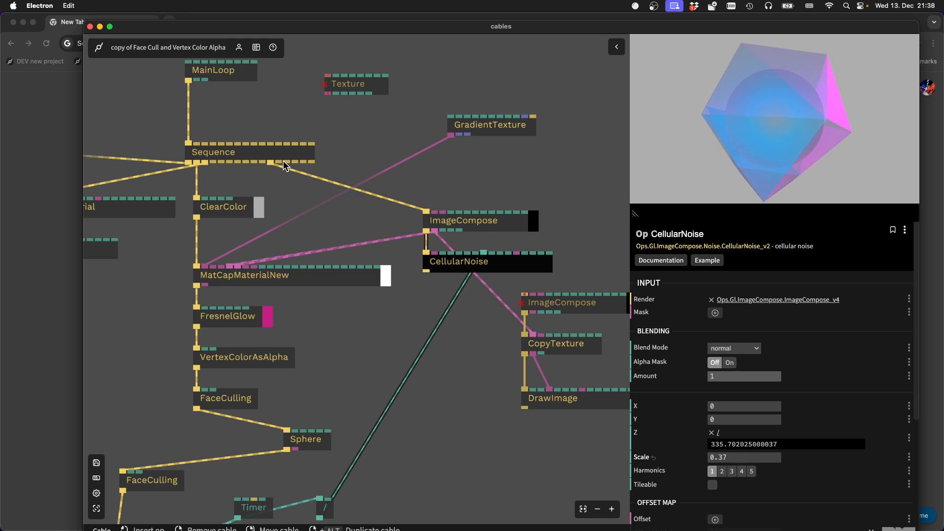
pyautogui.press('e')
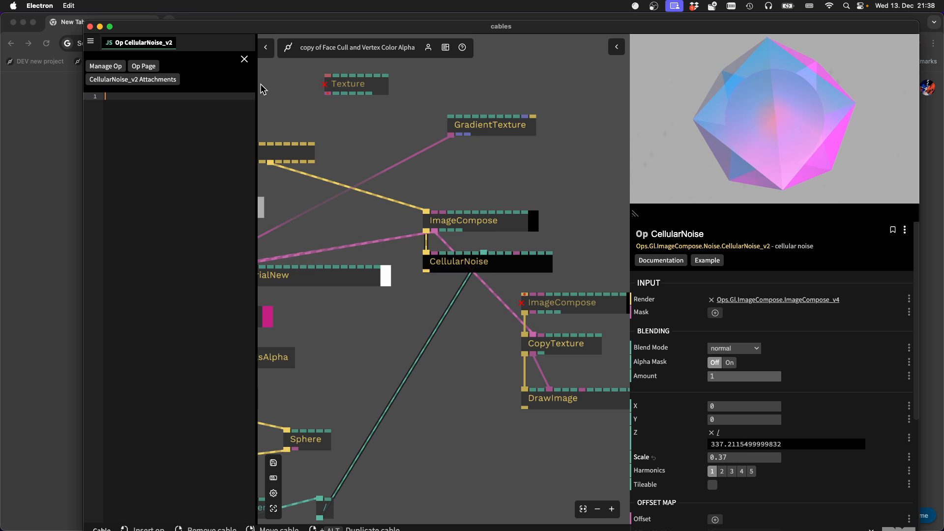
pyautogui.click(244, 60)
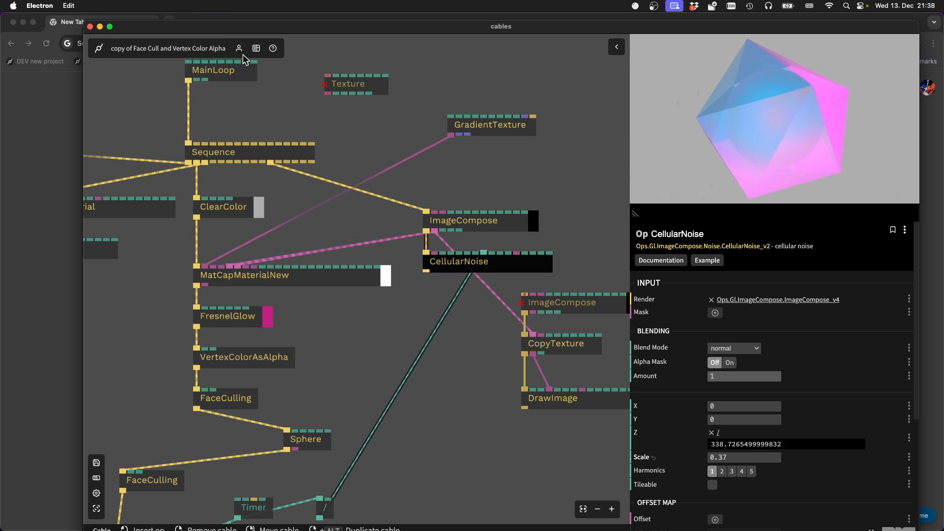
# Try to start coding a new op
pyautogui.moveTo(243, 55)
pyautogui.click(244, 73)
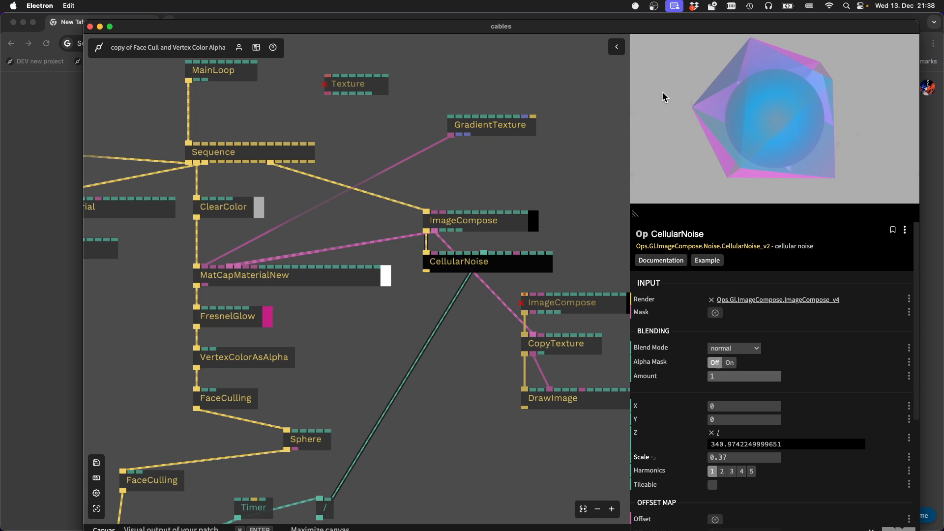
pyautogui.click(659, 95)
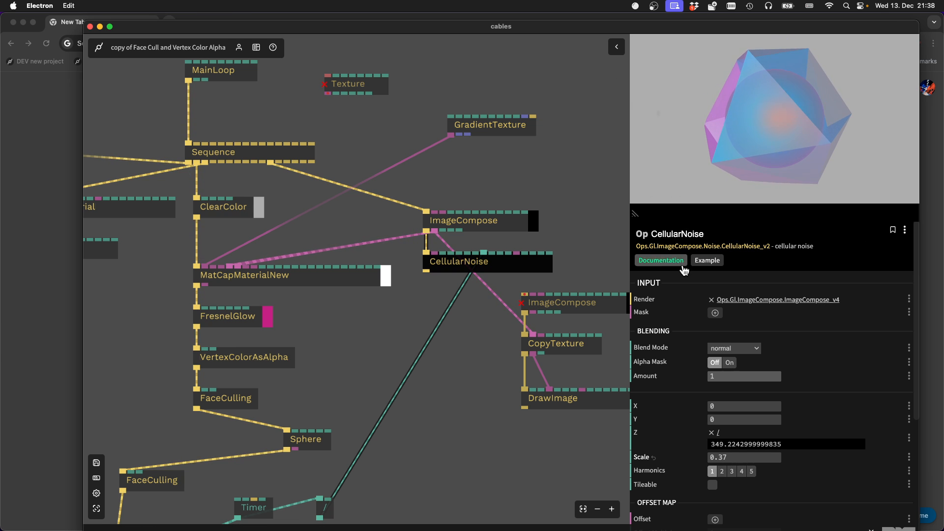
# Set the CellularNoise op's blending Amount to 0.943 and its Harmonics to 3
pyautogui.click(719, 377)
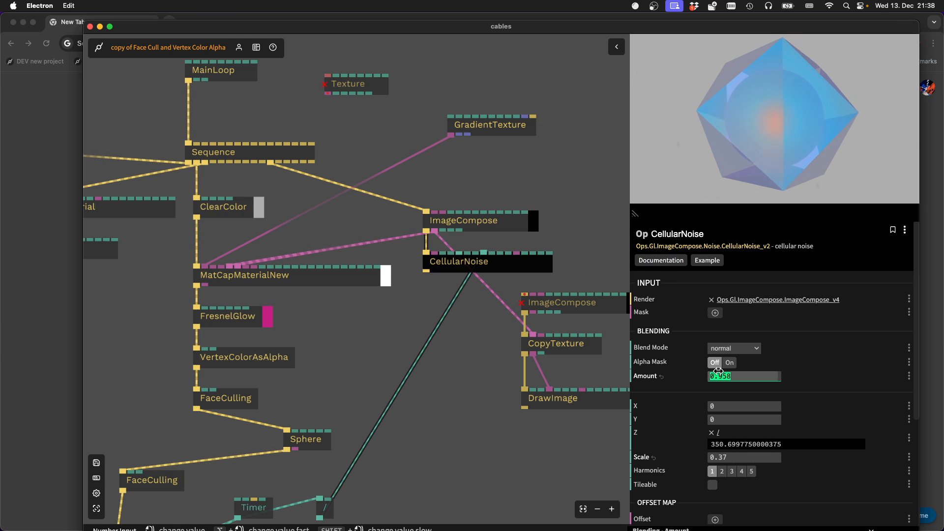
pyautogui.write('0.143')
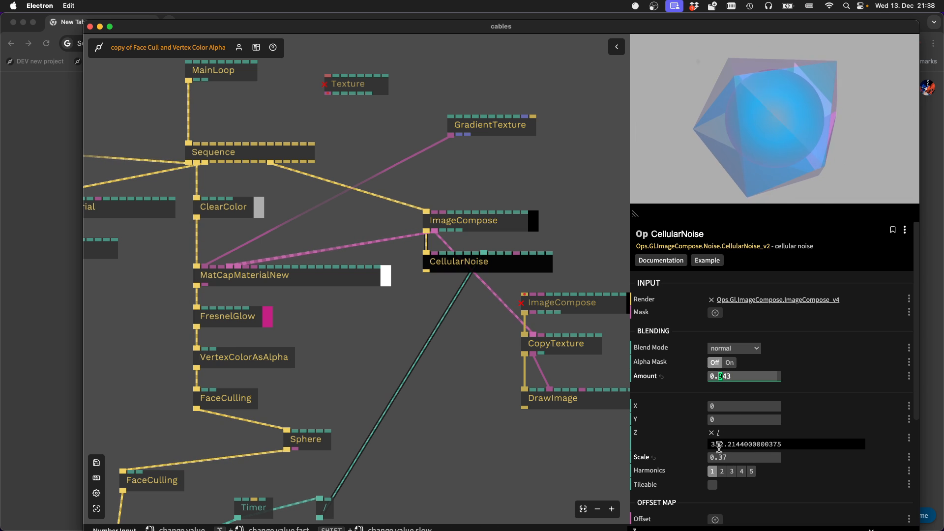
pyautogui.click(732, 471)
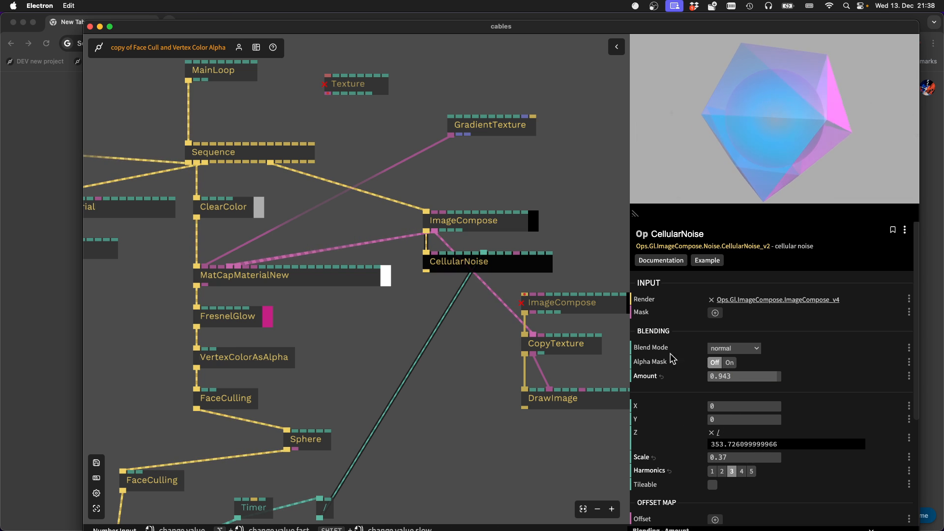
pyautogui.click(183, 50)
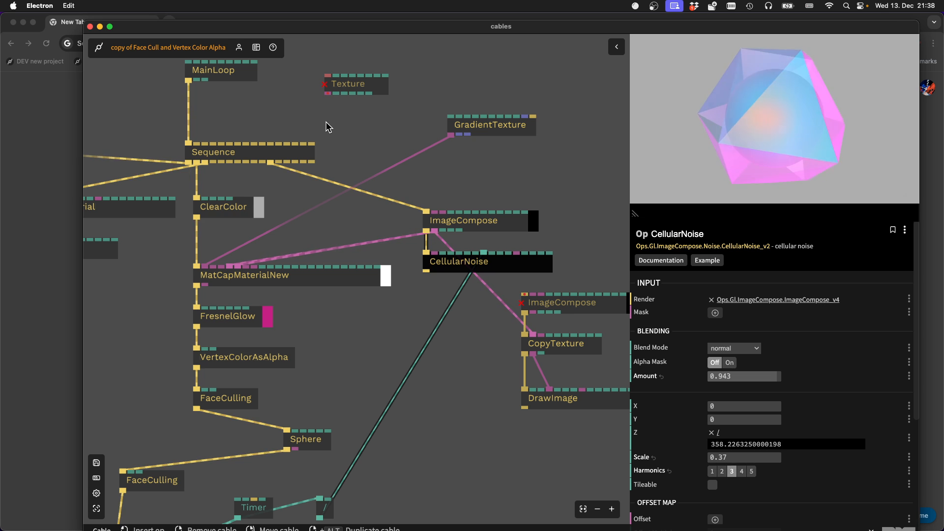
pyautogui.scroll(-4, 329, 129)
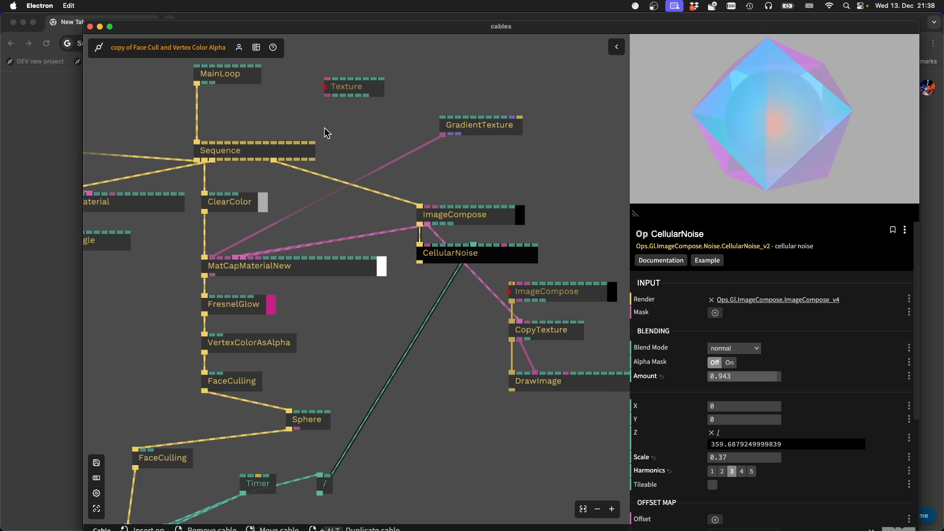
# Show the patch's rendering full-size in the background of the patch field
pyautogui.scroll(5, 339, 197)
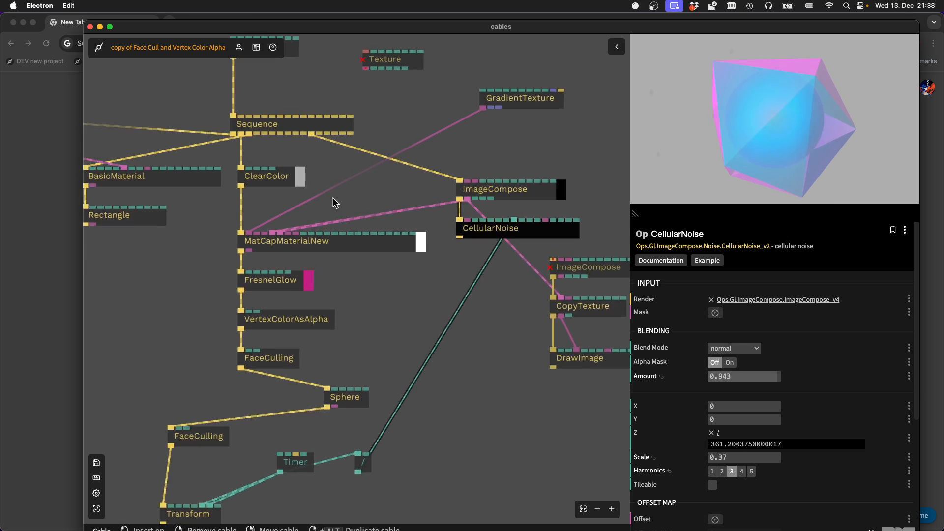
pyautogui.scroll(-5, 377, 196)
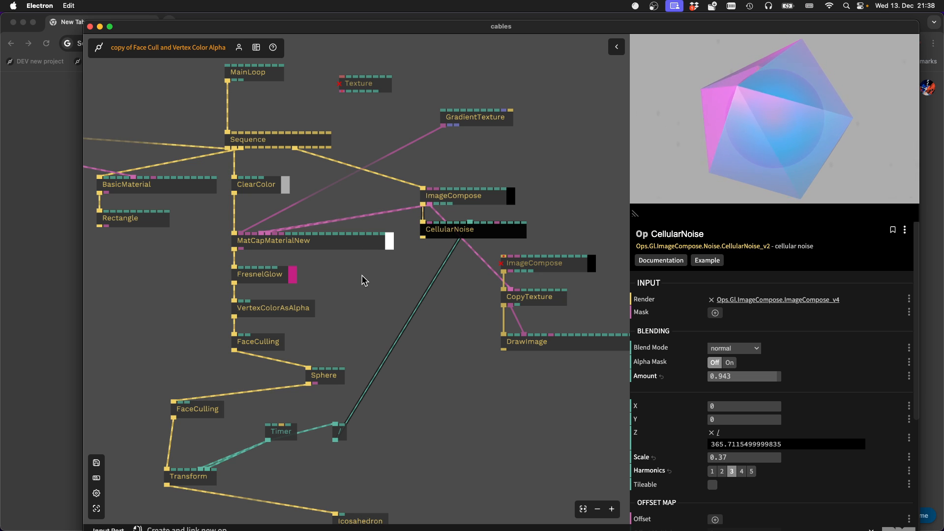
pyautogui.scroll(-3, 361, 281)
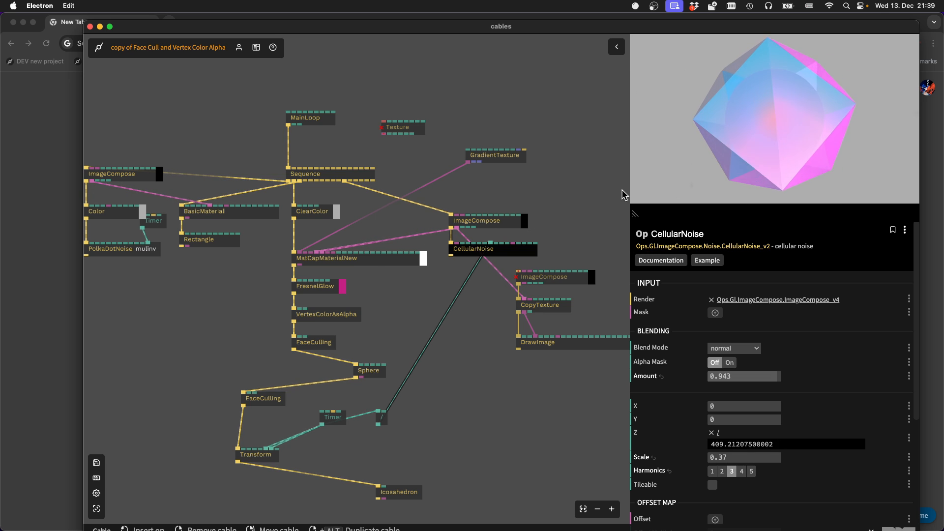
pyautogui.moveTo(767, 222)
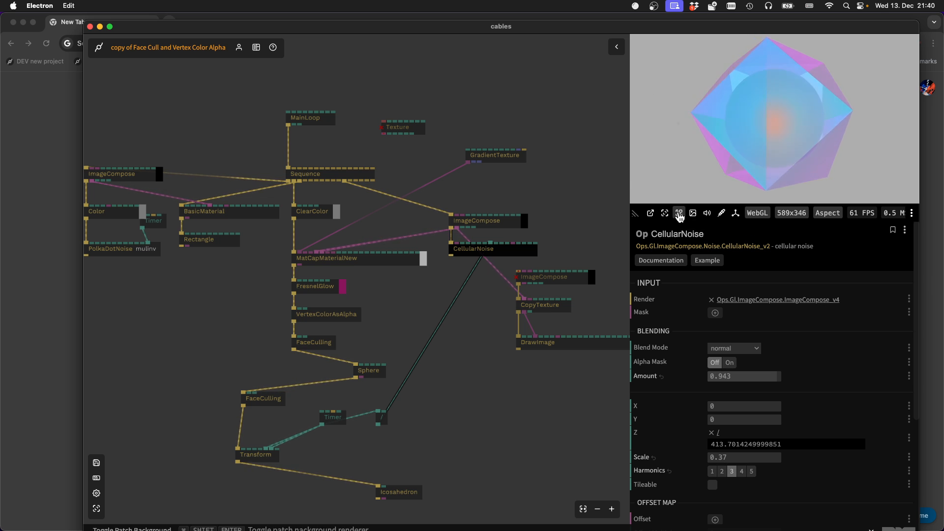
pyautogui.click(679, 214)
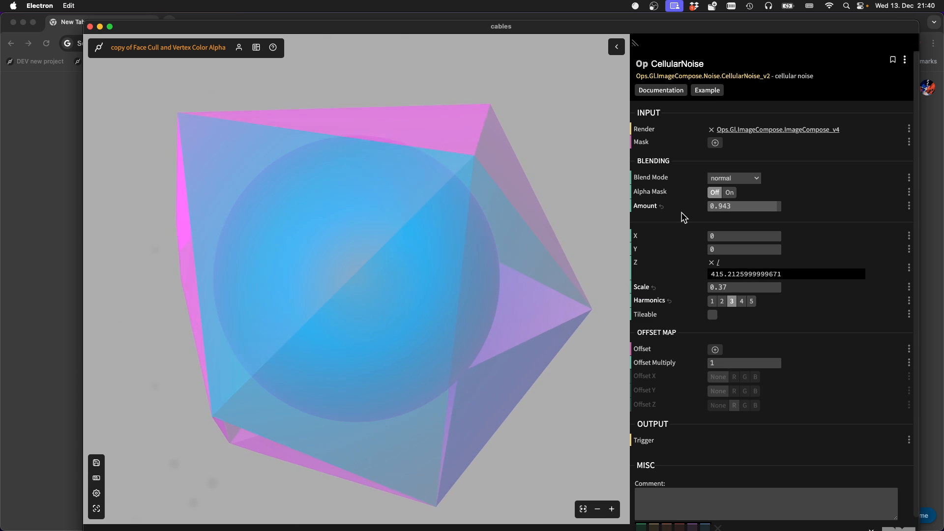
pyautogui.click(427, 222)
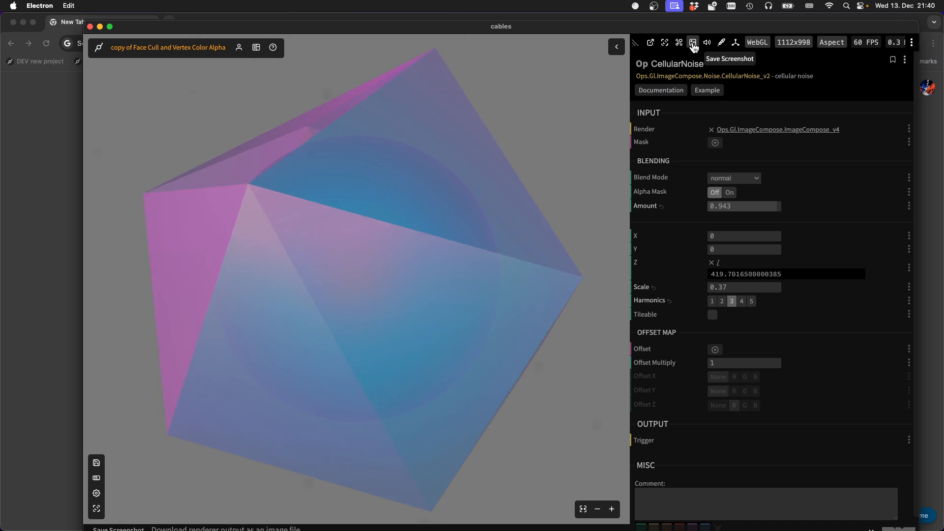
# Save a screenshot of the rendering as cables_20231213_214011.png in Downloads, and turn the patch background rendering off
pyautogui.click(684, 43)
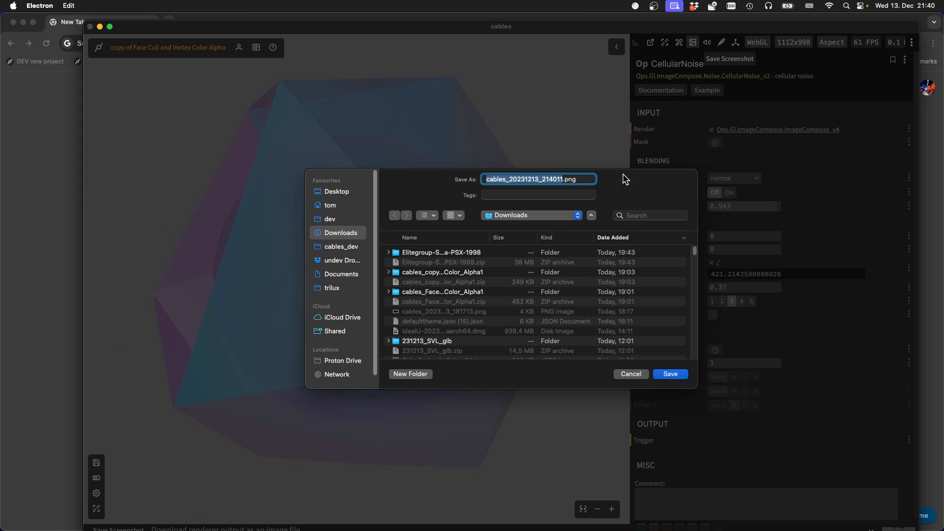
pyautogui.click(669, 376)
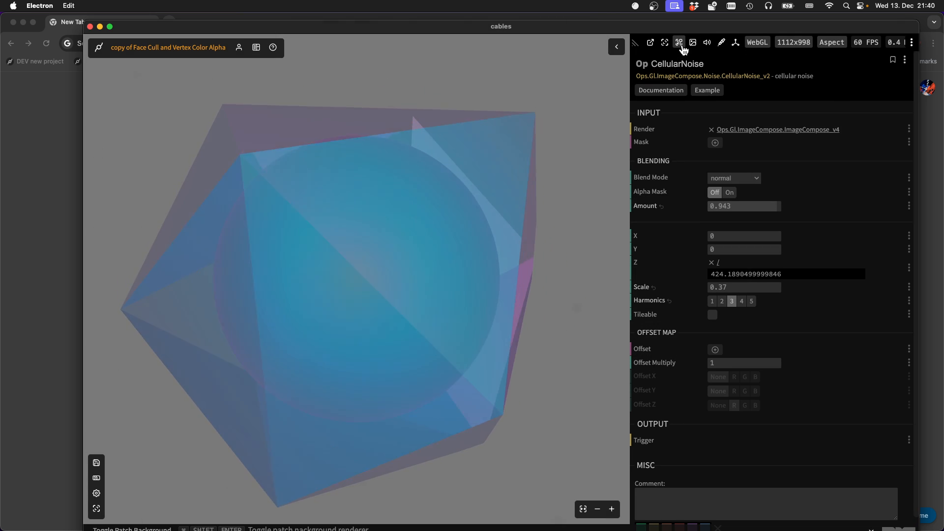
pyautogui.click(680, 43)
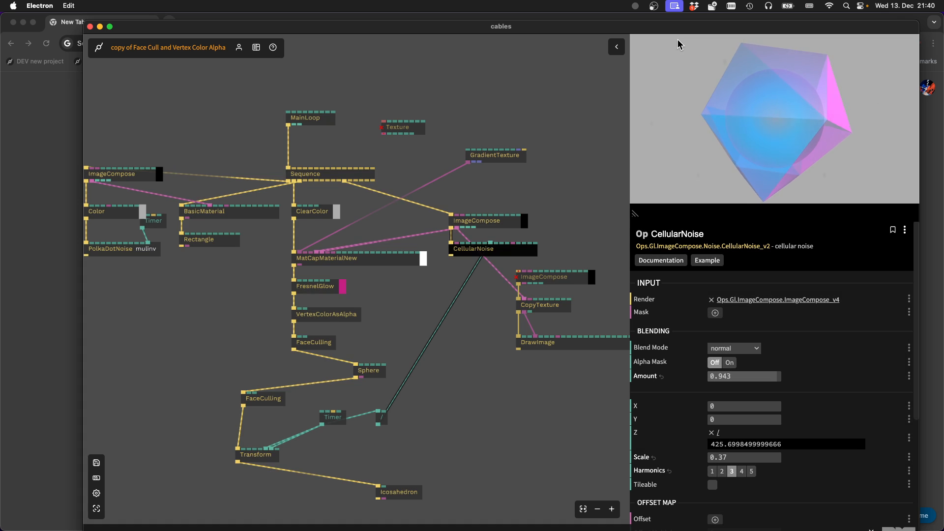
# Pop the canvas out into its own window and reposition that window over the patch
pyautogui.moveTo(664, 217)
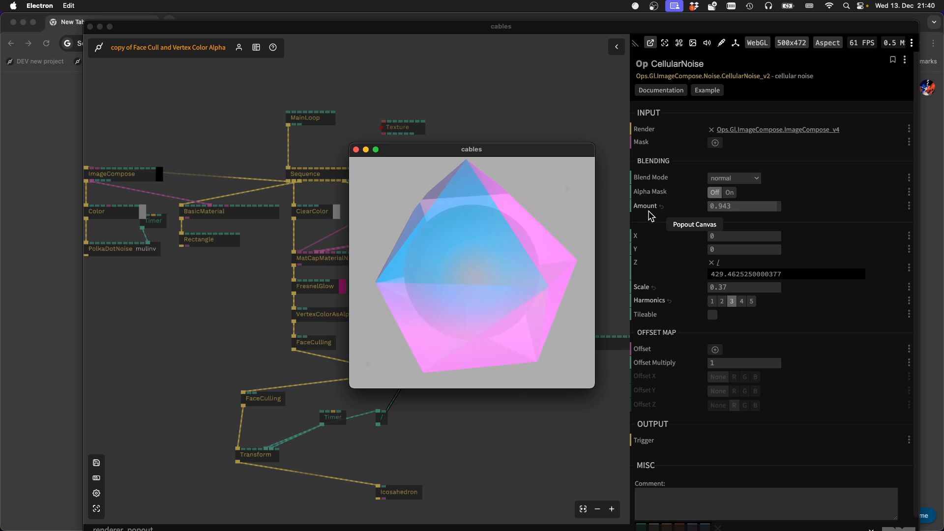
pyautogui.click(651, 215)
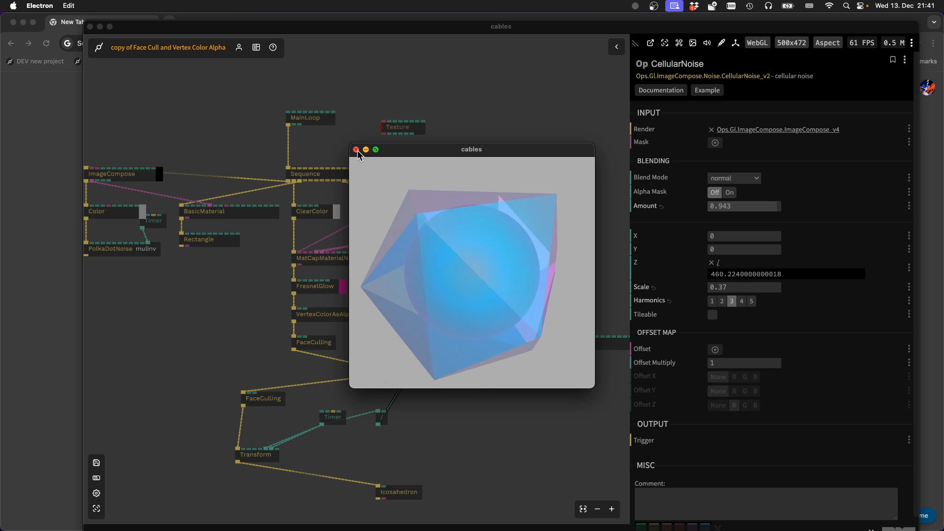
pyautogui.moveTo(422, 154)
pyautogui.mouseDown()
pyautogui.moveTo(473, 141)
pyautogui.moveTo(424, 149)
pyautogui.mouseUp()
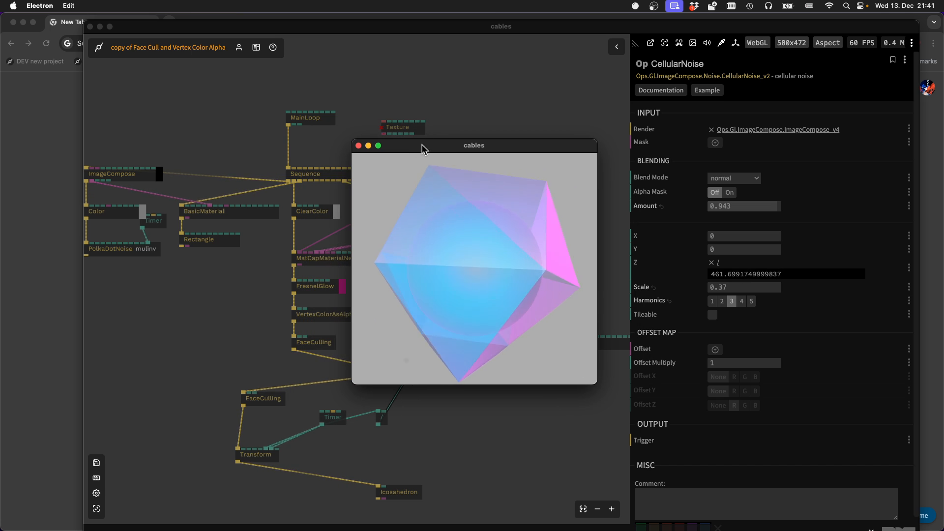
pyautogui.moveTo(492, 150); pyautogui.dragTo(505, 179)
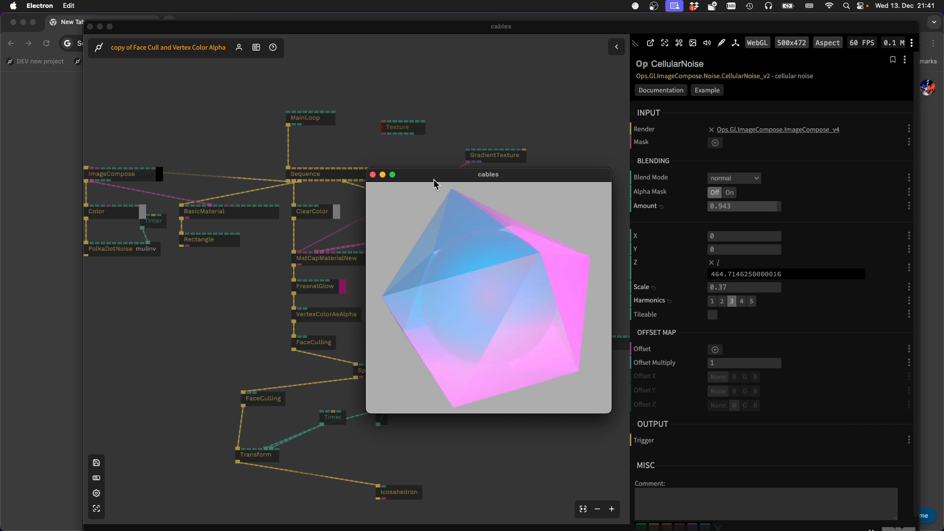
# Switch the editor window to full screen and return it to windowed mode
pyautogui.press('ctrl+super+f')
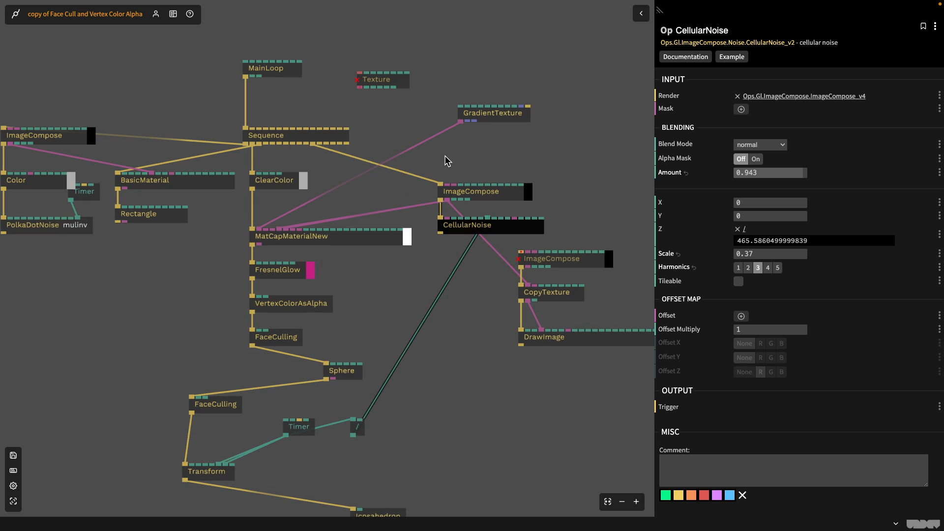
pyautogui.press('Escape')
pyautogui.press('Escape')
pyautogui.press('Escape')
pyautogui.click(320, 5)
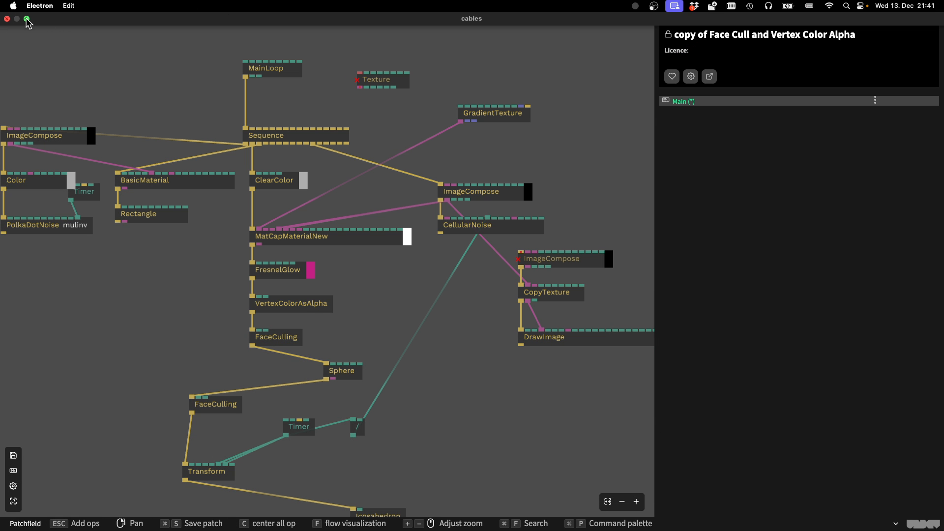
pyautogui.click(27, 19)
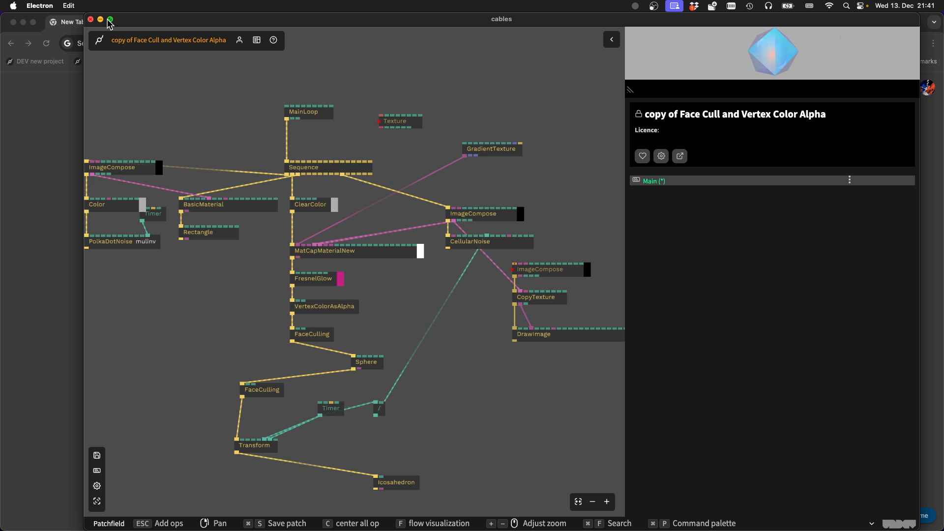
# Try to exit the application twice, dismissing the error dialog in between
pyautogui.click(38, 6)
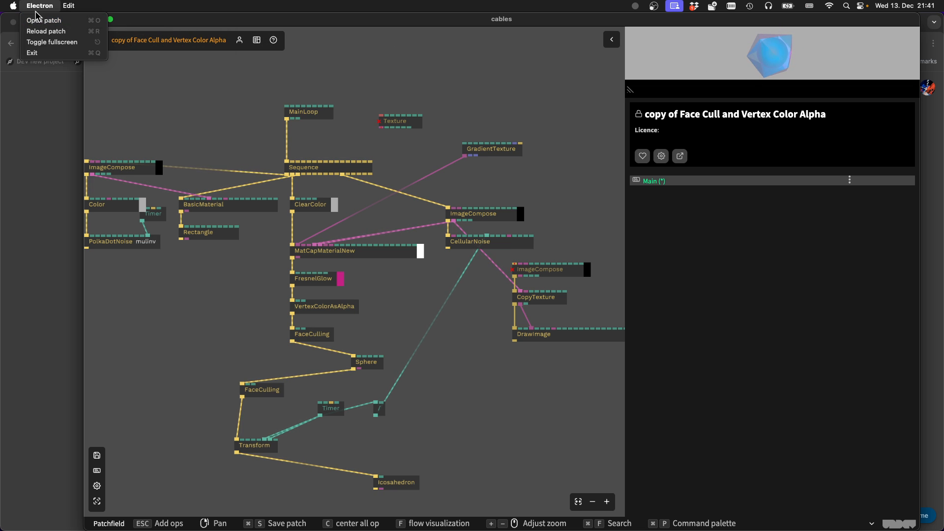
pyautogui.click(38, 7)
pyautogui.click(39, 7)
pyautogui.click(46, 56)
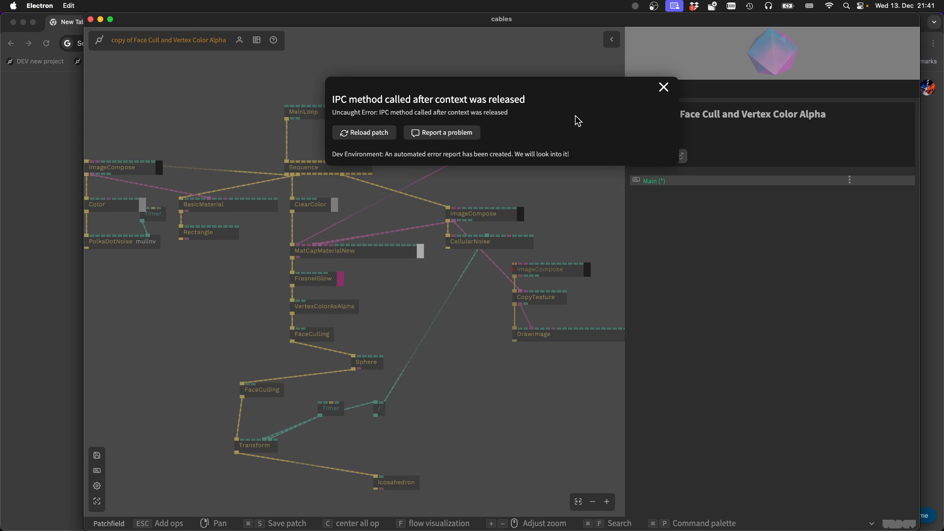
pyautogui.click(664, 89)
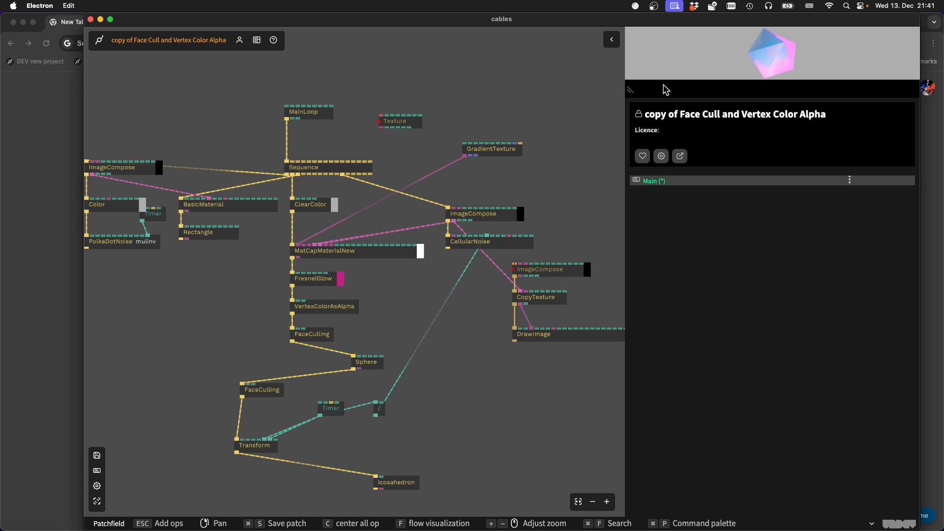
pyautogui.click(48, 6)
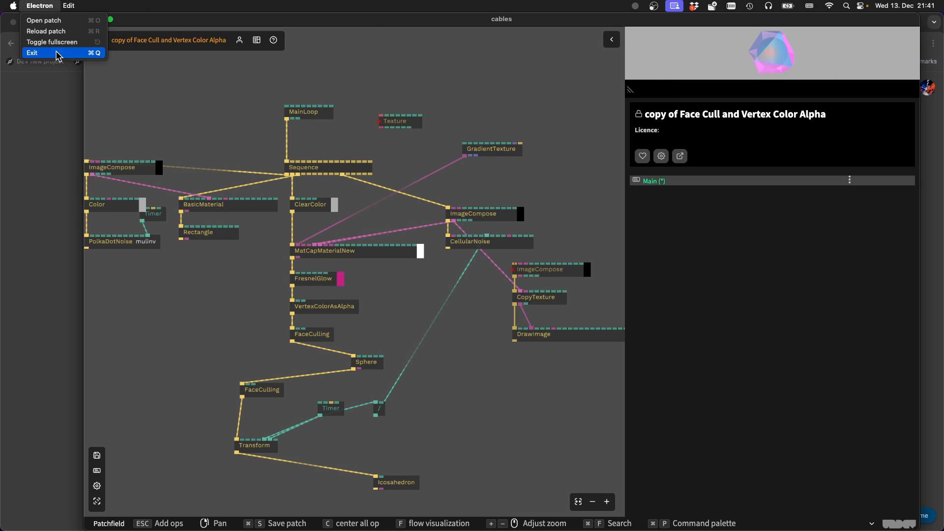
pyautogui.click(57, 53)
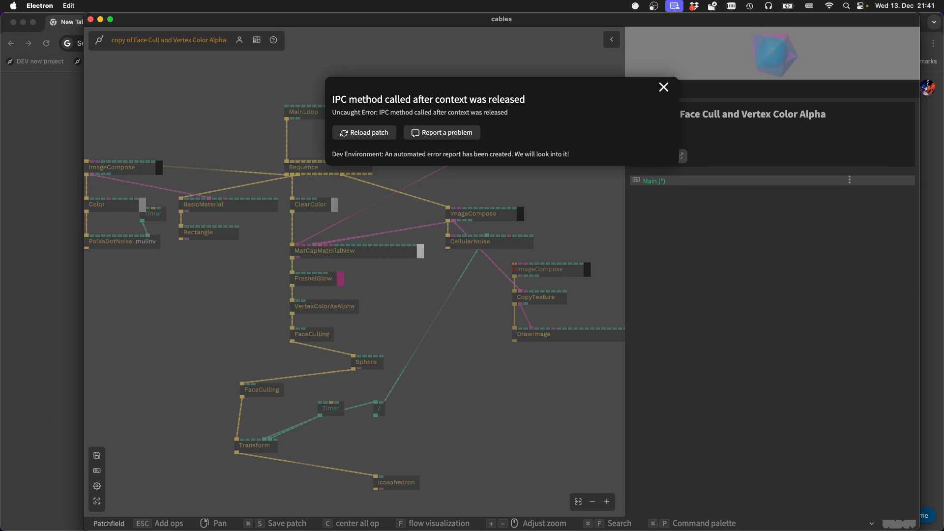
# Switch to Terminal, interrupt the running Electron process, and relaunch cables with the previous command
pyautogui.press('super+Tab')
pyautogui.hotkey('ctrl', 'c')
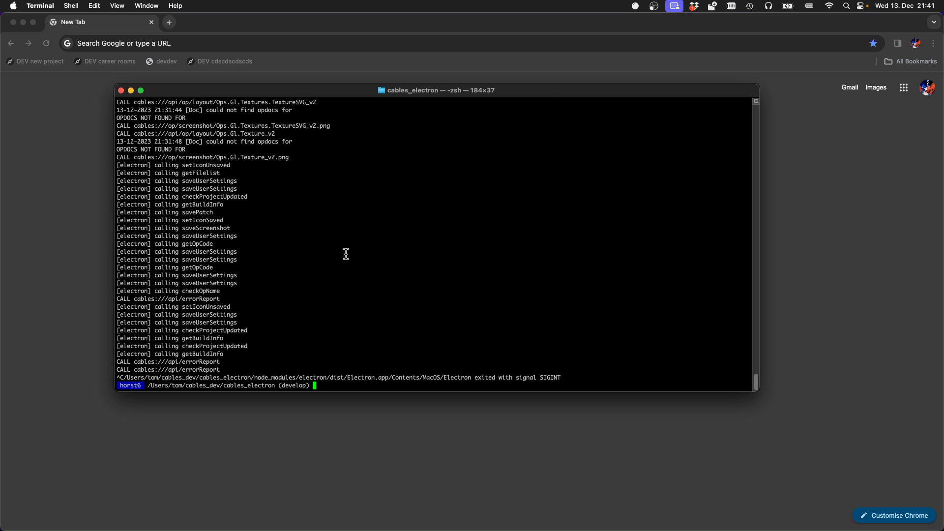
pyautogui.press('Up')
pyautogui.press('Return')
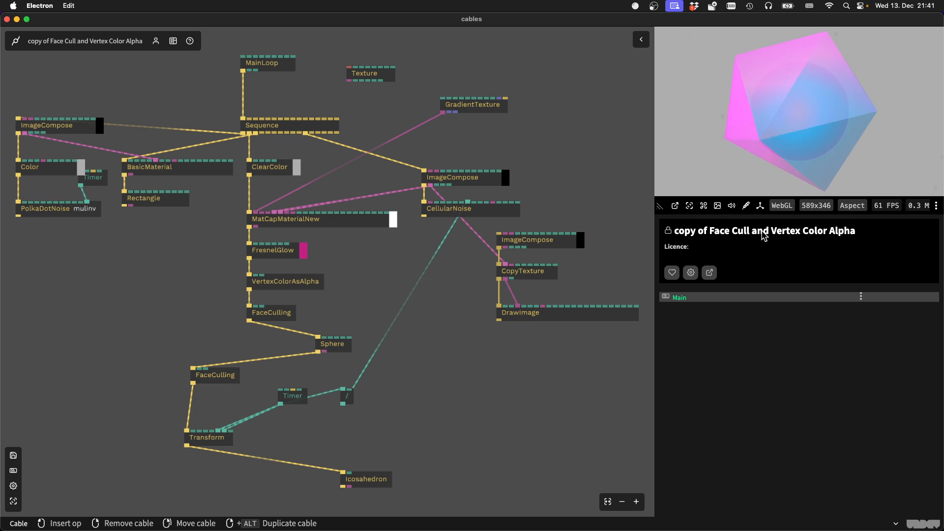
# View the rendering in the maximized canvas, and in a popped-out canvas window that is moved aside and closed
pyautogui.click(690, 205)
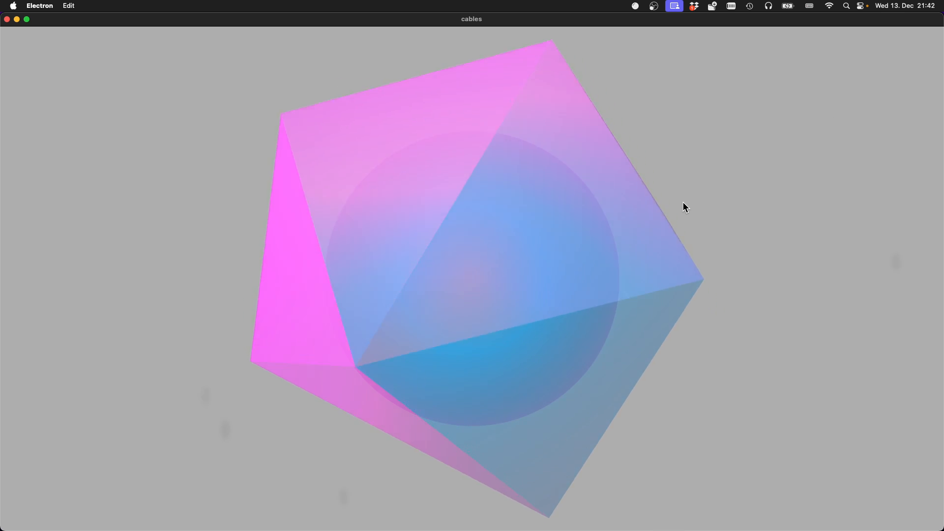
pyautogui.press('Escape')
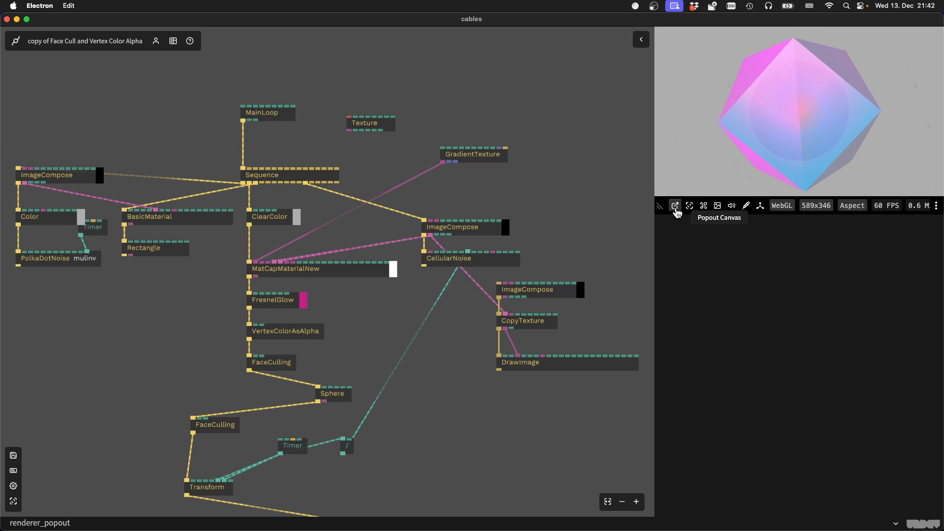
pyautogui.click(675, 205)
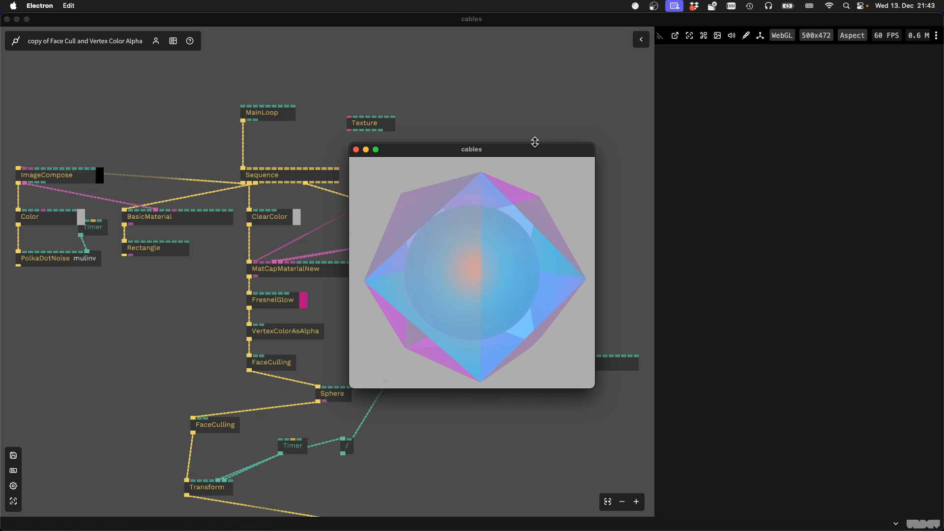
pyautogui.moveTo(537, 154); pyautogui.dragTo(630, 153)
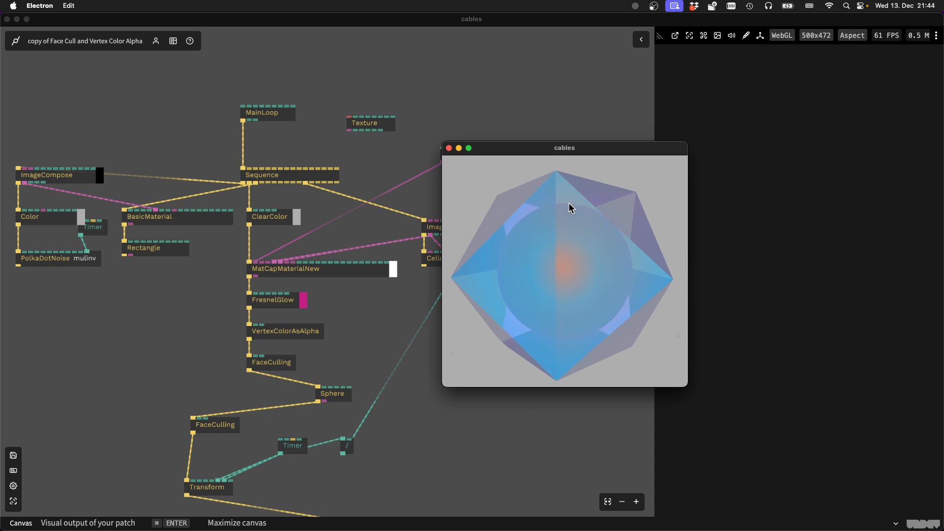
pyautogui.click(449, 148)
pyautogui.click(473, 106)
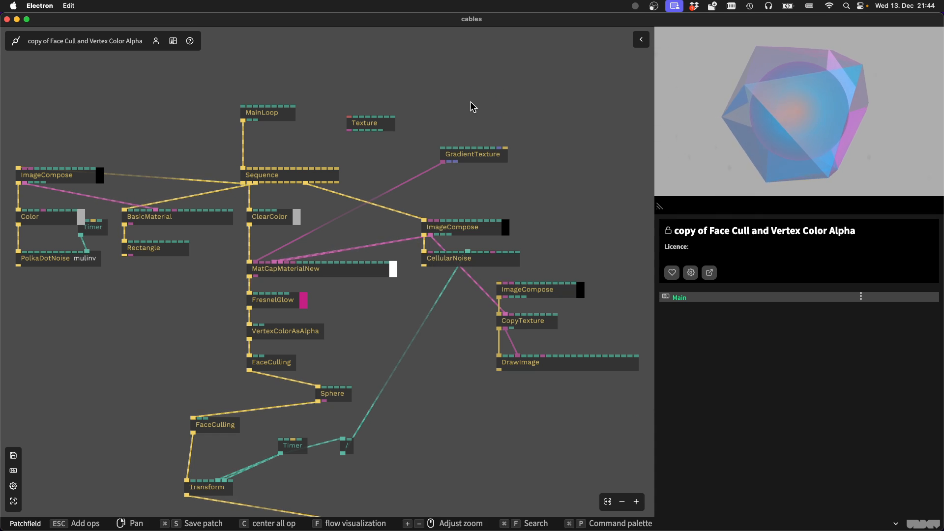
# Search the ops for "webgli" and add the GlInfo op to the patch
pyautogui.press('Escape')
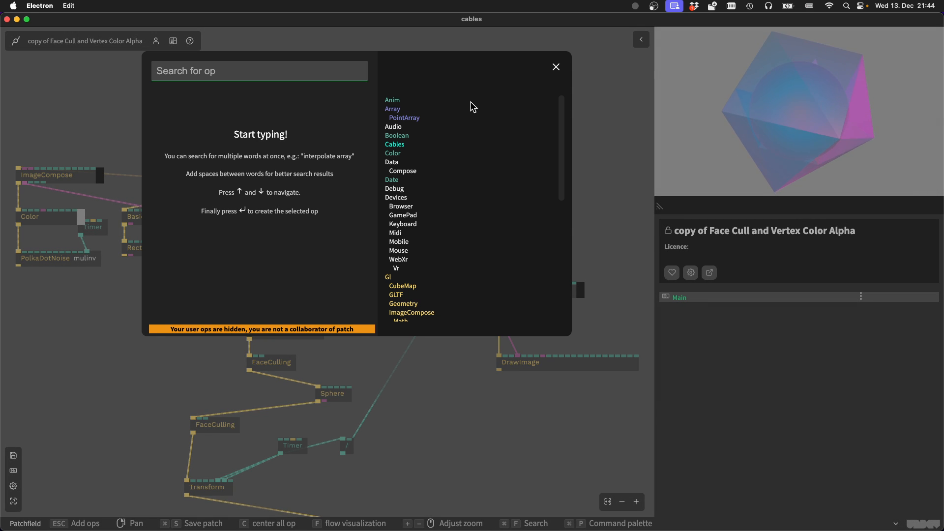
pyautogui.write('bro')
pyautogui.press('BackSpace')
pyautogui.press('BackSpace')
pyautogui.press('BackSpace')
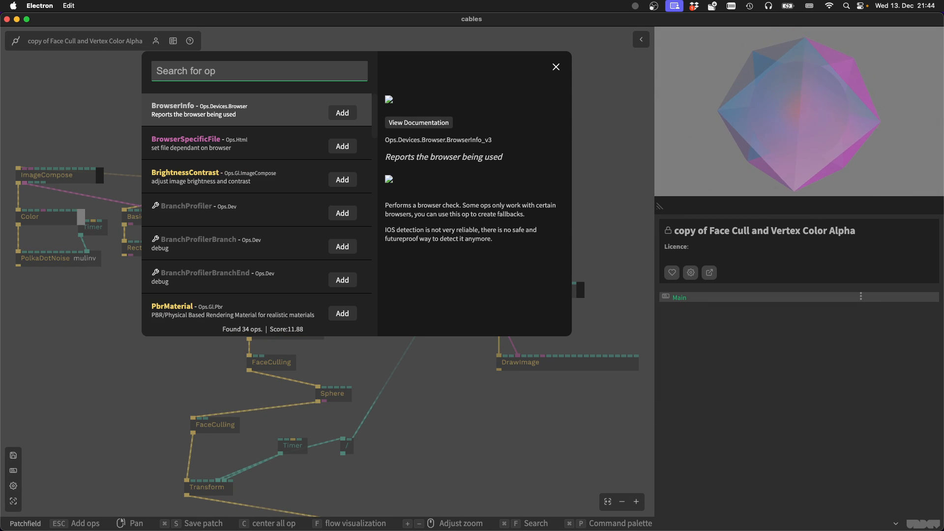
pyautogui.write('webgliun')
pyautogui.press('BackSpace')
pyautogui.press('BackSpace')
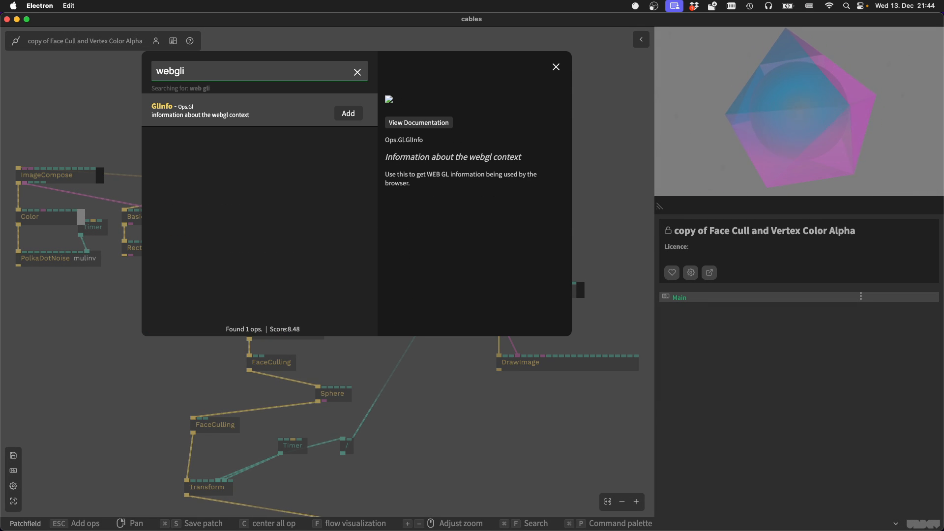
pyautogui.press('Return')
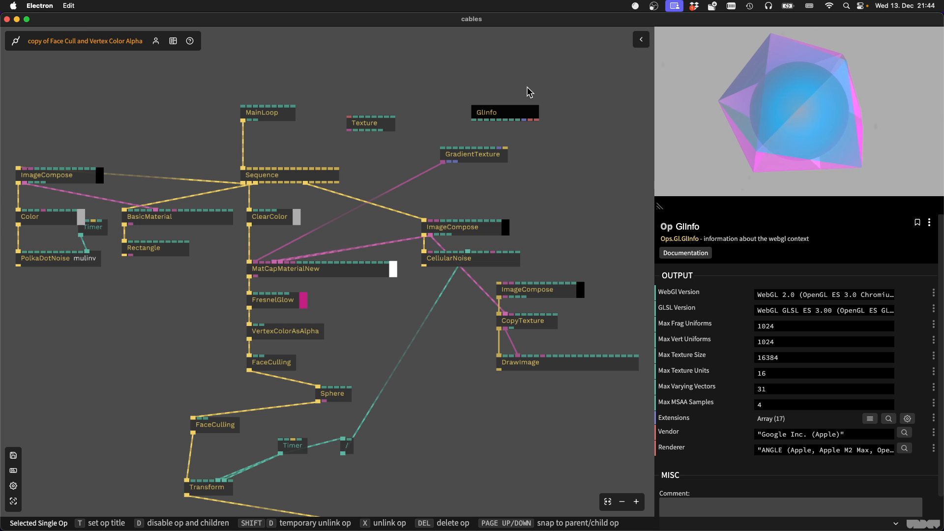
pyautogui.scroll(2, 527, 92)
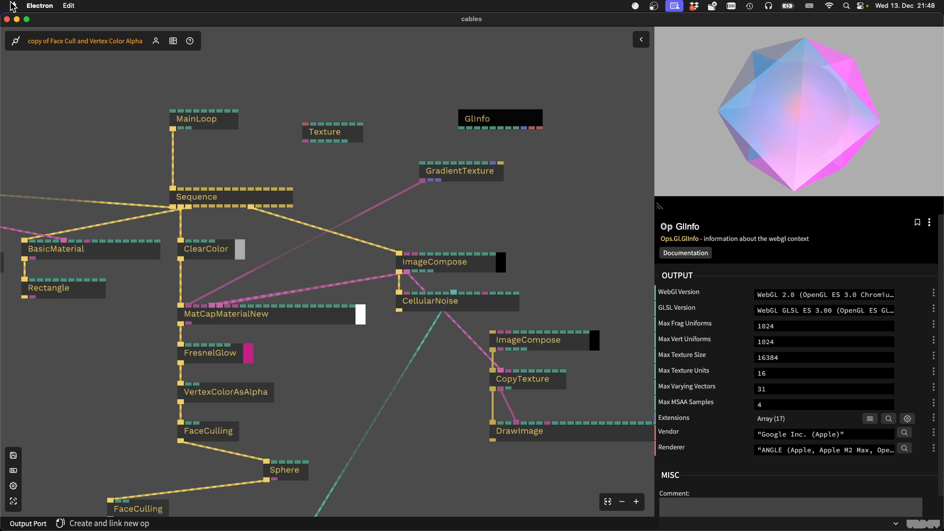
# Try to close the cables window, and switch to Terminal to interrupt the running Electron process
pyautogui.click(6, 19)
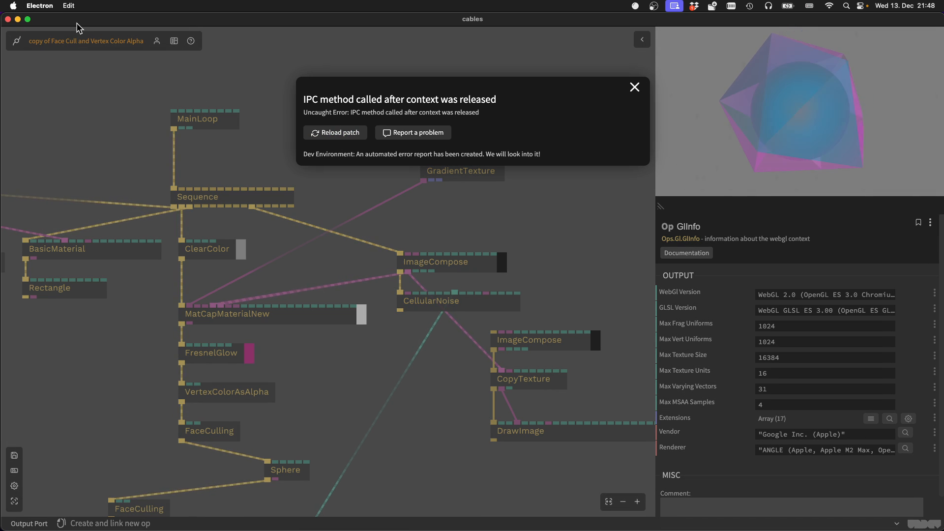
pyautogui.moveTo(76, 22); pyautogui.dragTo(460, 217)
pyautogui.click(274, 187)
pyautogui.hotkey('ctrl', 'c')
pyautogui.press('Return')
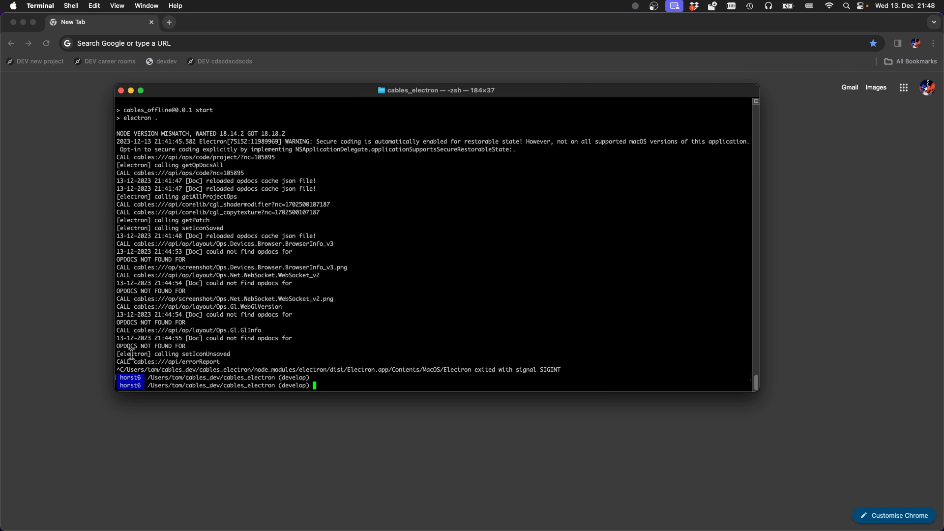